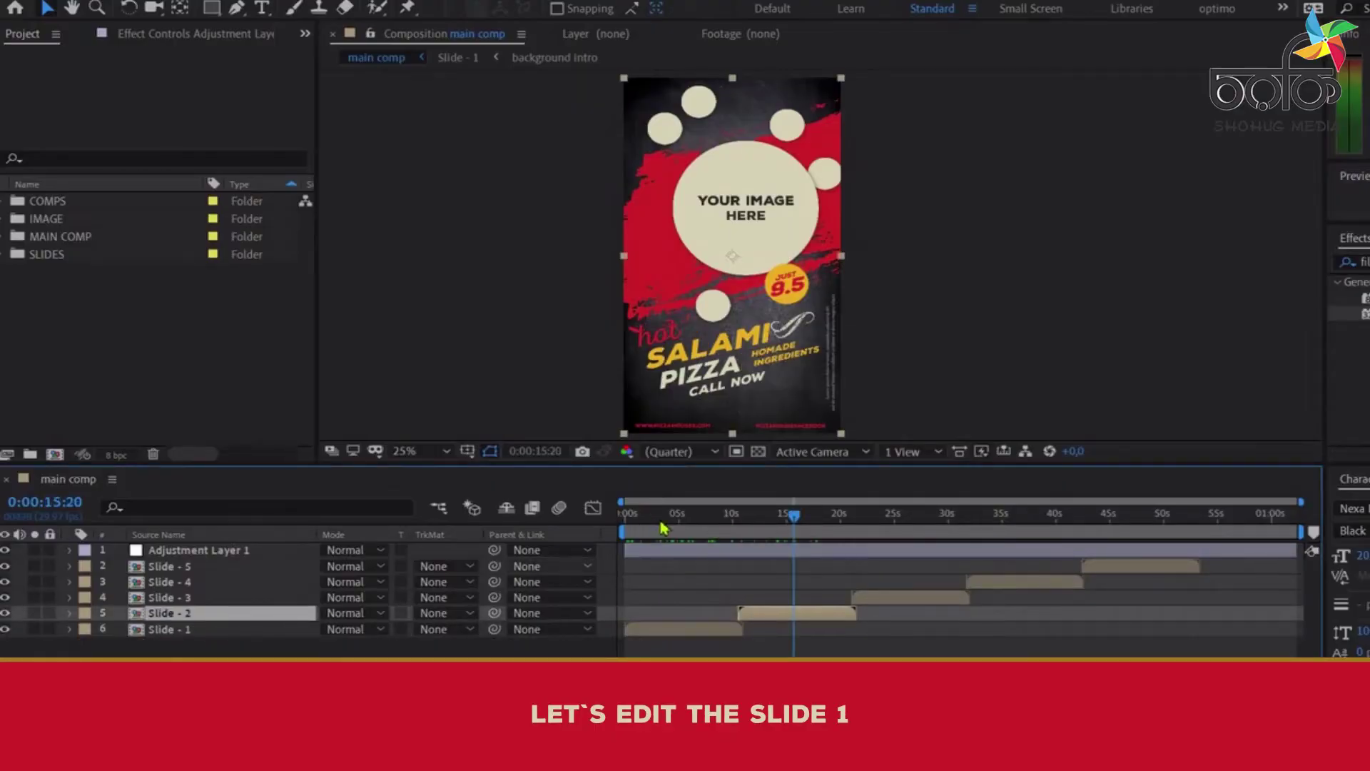
- Move the playhead to the Slide - 1 layer at 0:00:03:08 to preview the Tuna Salad slide
{"action": "left_click", "coordinate": [661, 526]}
{"action": "left_click", "coordinate": [214, 630]}
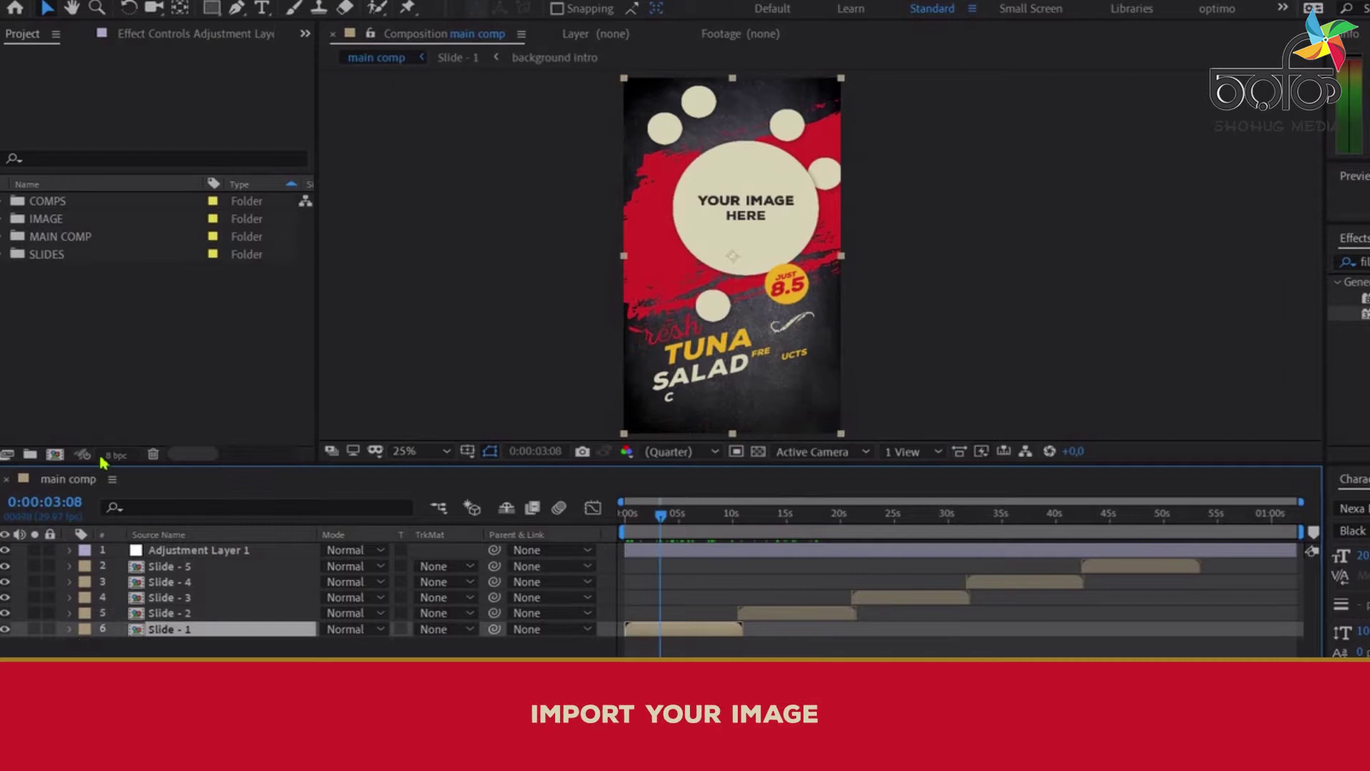
- Import the Pizza, Meat, Meat-2 and Mushroom PNG images into the project
{"action": "right_click", "coordinate": [107, 309]}
{"action": "mouse_move", "coordinate": [309, 398]}
{"action": "left_click", "coordinate": [392, 411]}
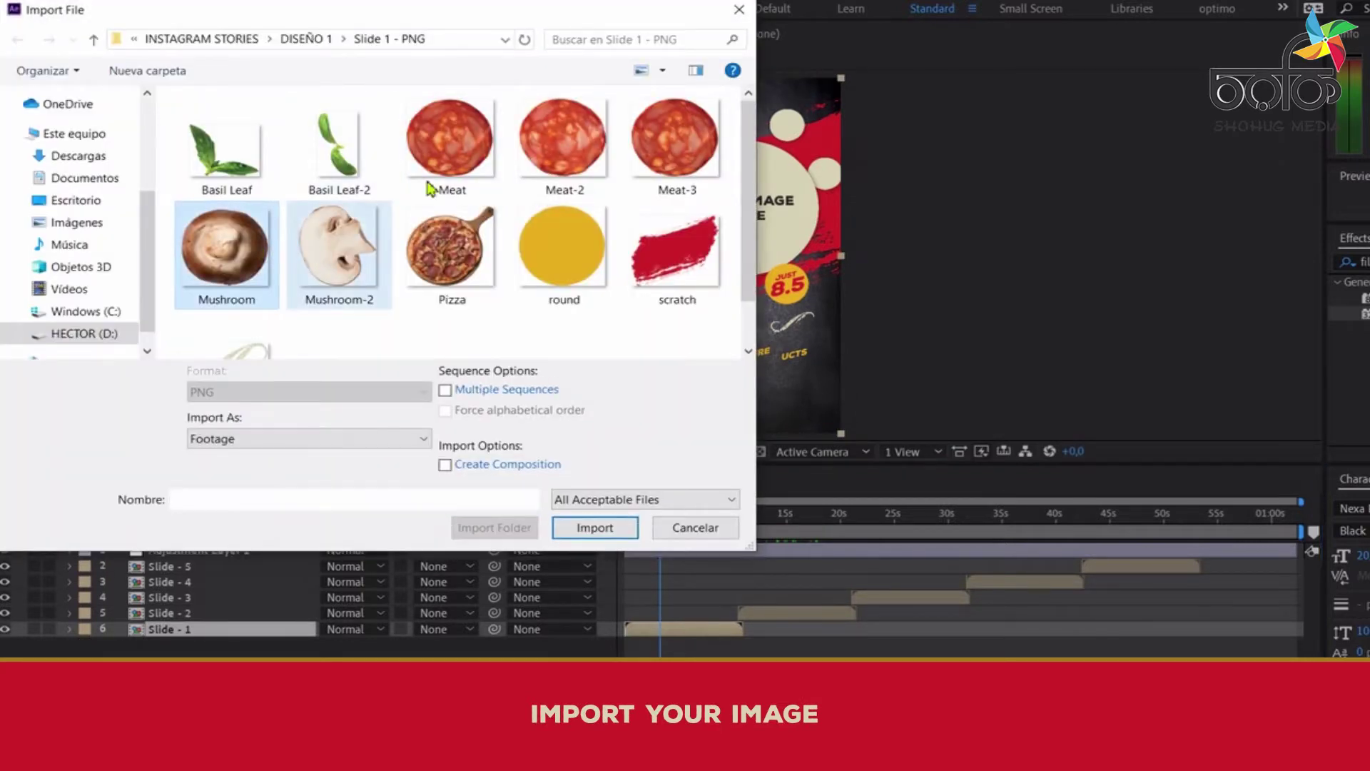
{"action": "left_click", "coordinate": [450, 143], "text": "ctrl"}
{"action": "left_click", "coordinate": [562, 143], "text": "ctrl"}
{"action": "left_click", "coordinate": [450, 249], "text": "ctrl"}
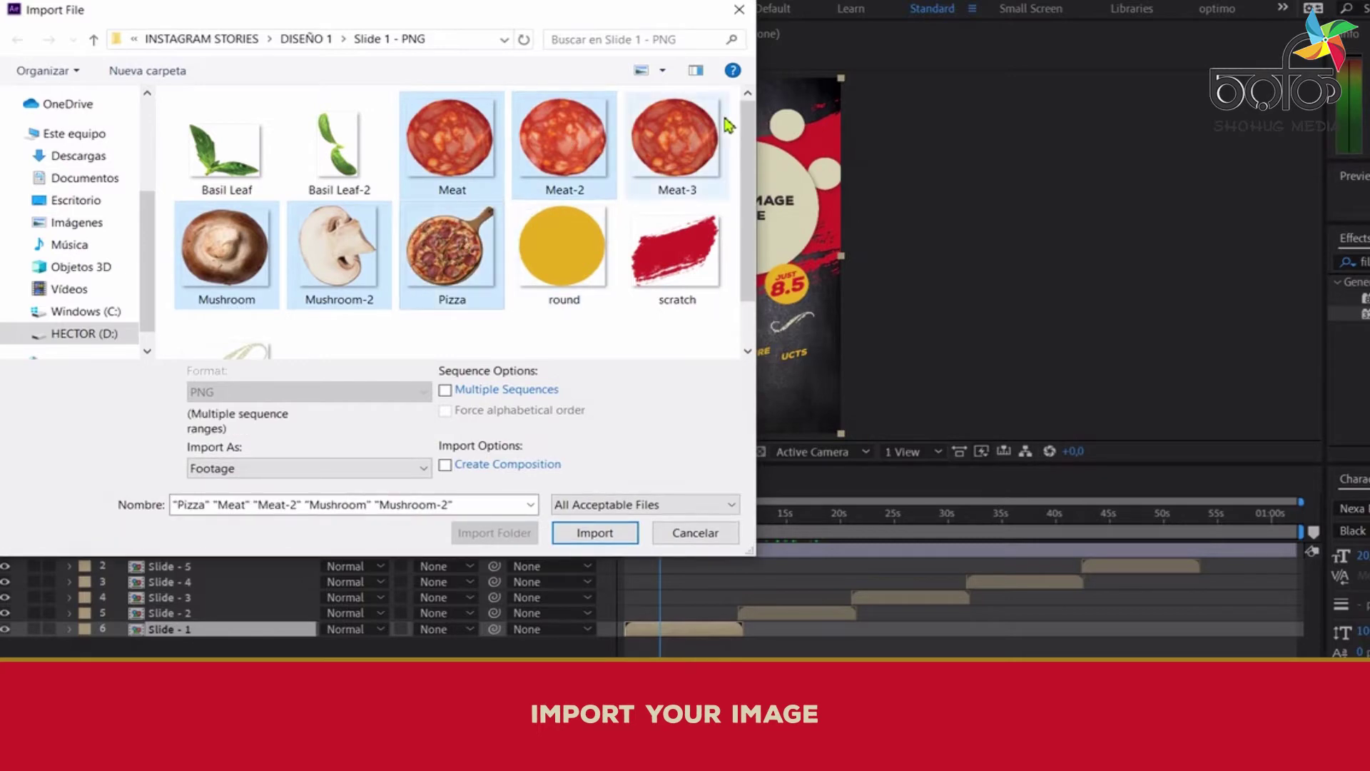
{"action": "left_click", "coordinate": [595, 532]}
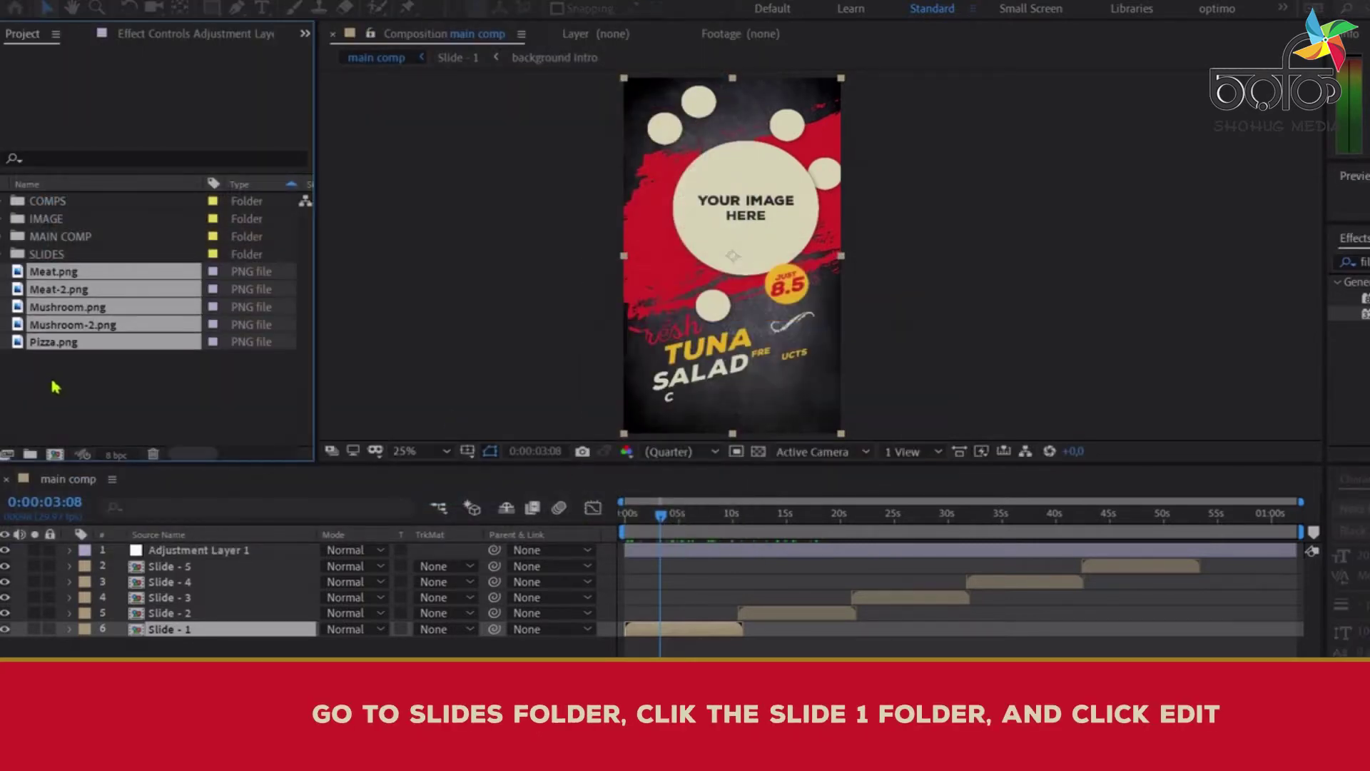
- Expand SLIDES > slide 1 > Edit and select the media_1 composition
{"action": "left_click", "coordinate": [2, 256]}
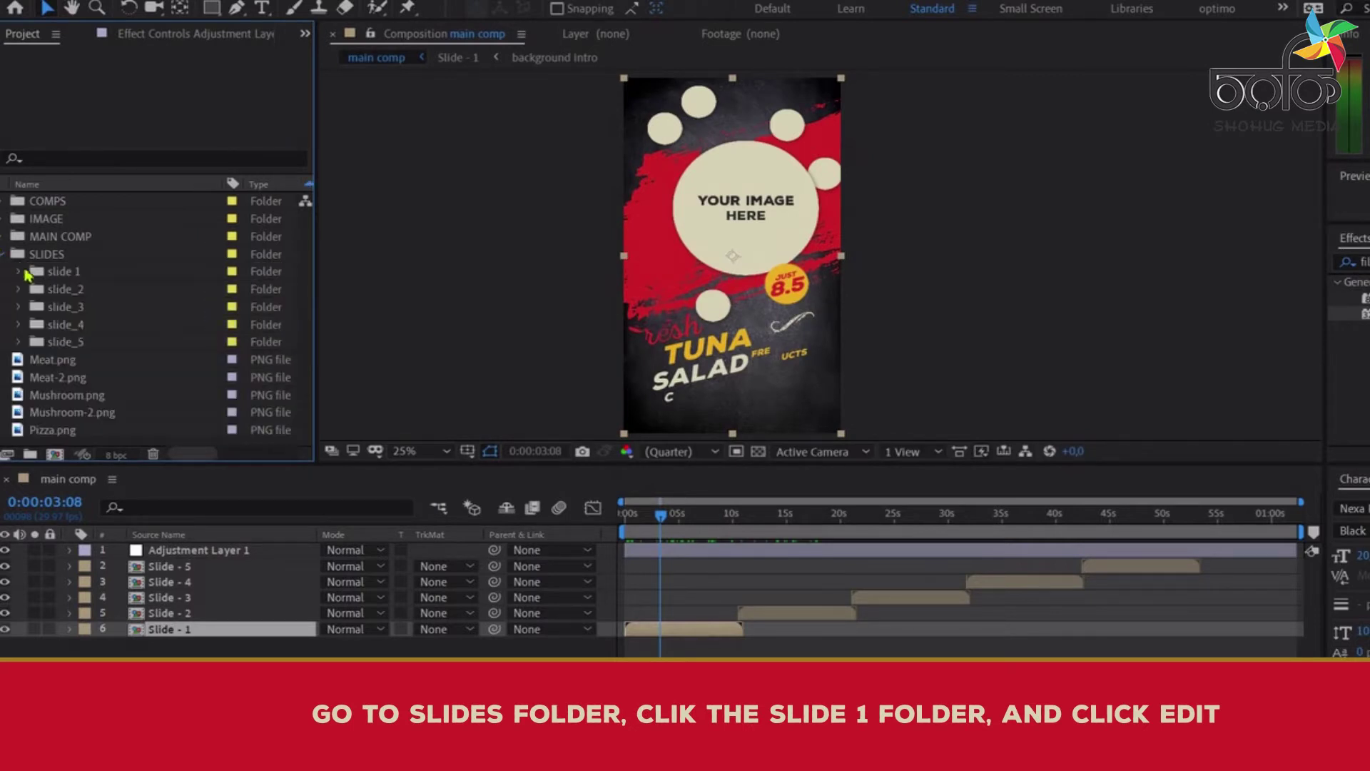
{"action": "left_click", "coordinate": [19, 272]}
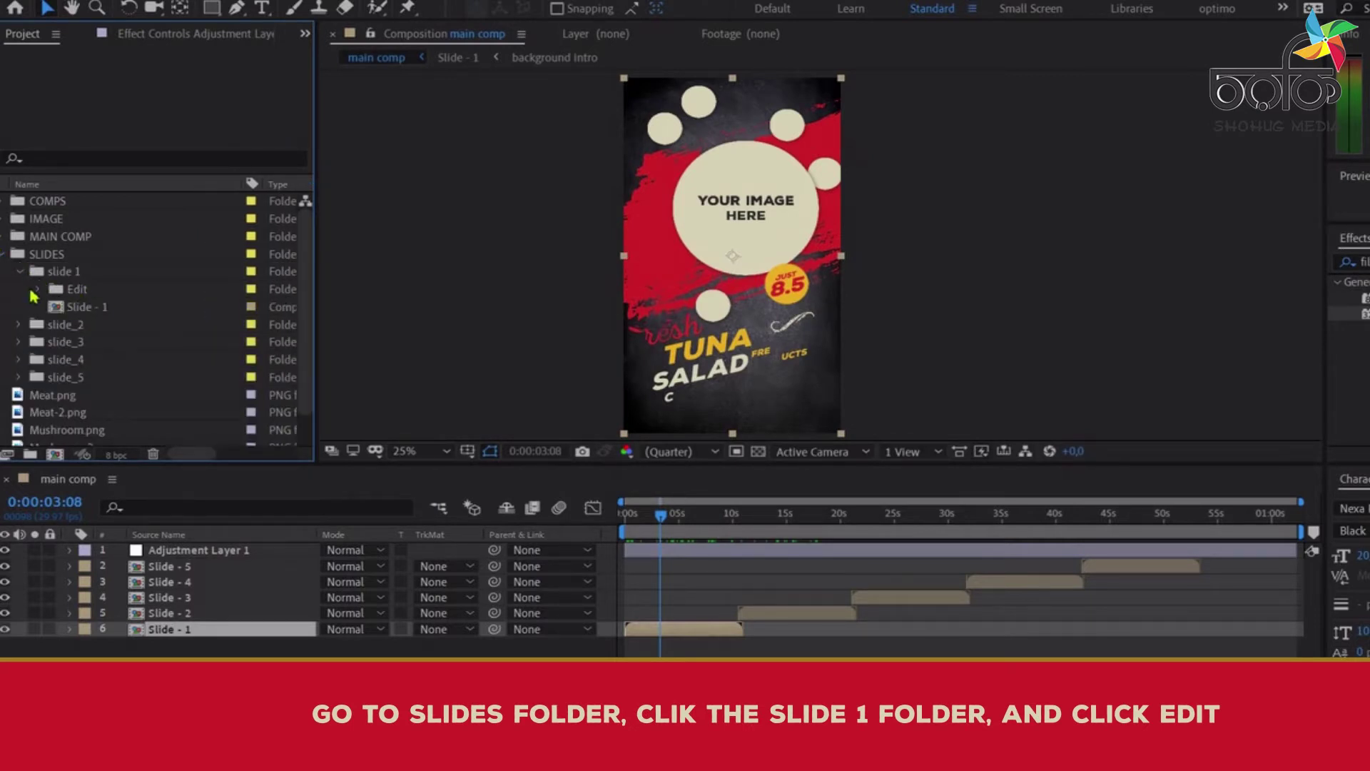
{"action": "left_click", "coordinate": [40, 291]}
{"action": "left_click", "coordinate": [114, 311]}
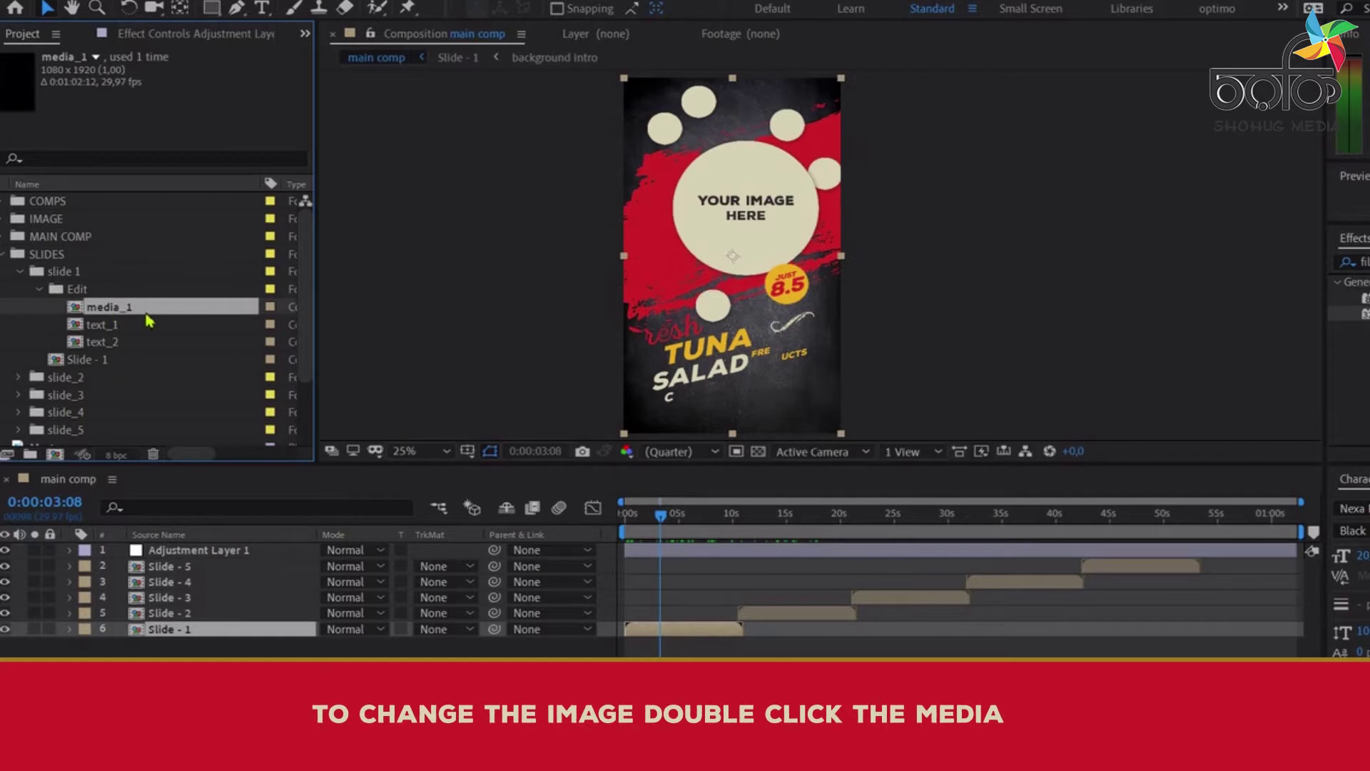
- In media_1, replace the 'your image here' placeholder with Pizza.png and preview it
{"action": "double_click", "coordinate": [143, 312]}
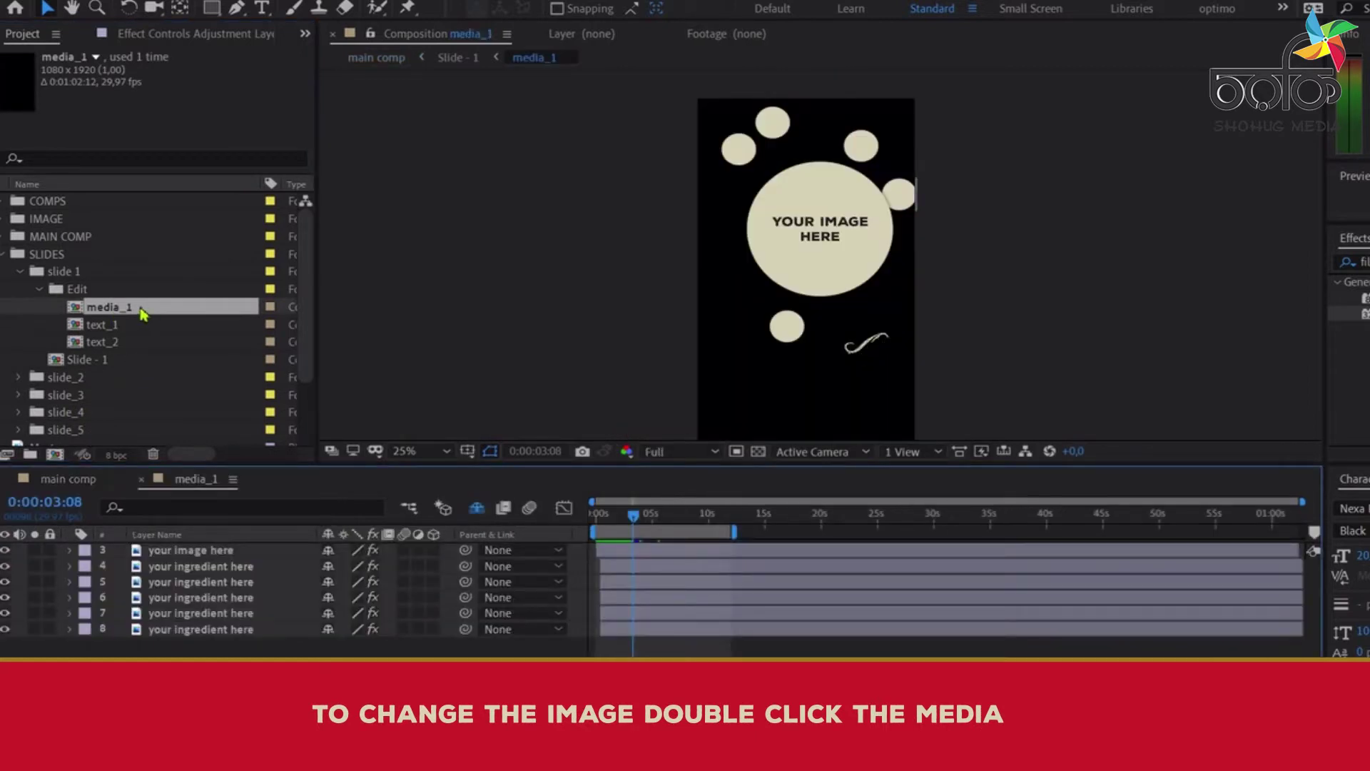
{"action": "left_click", "coordinate": [208, 551]}
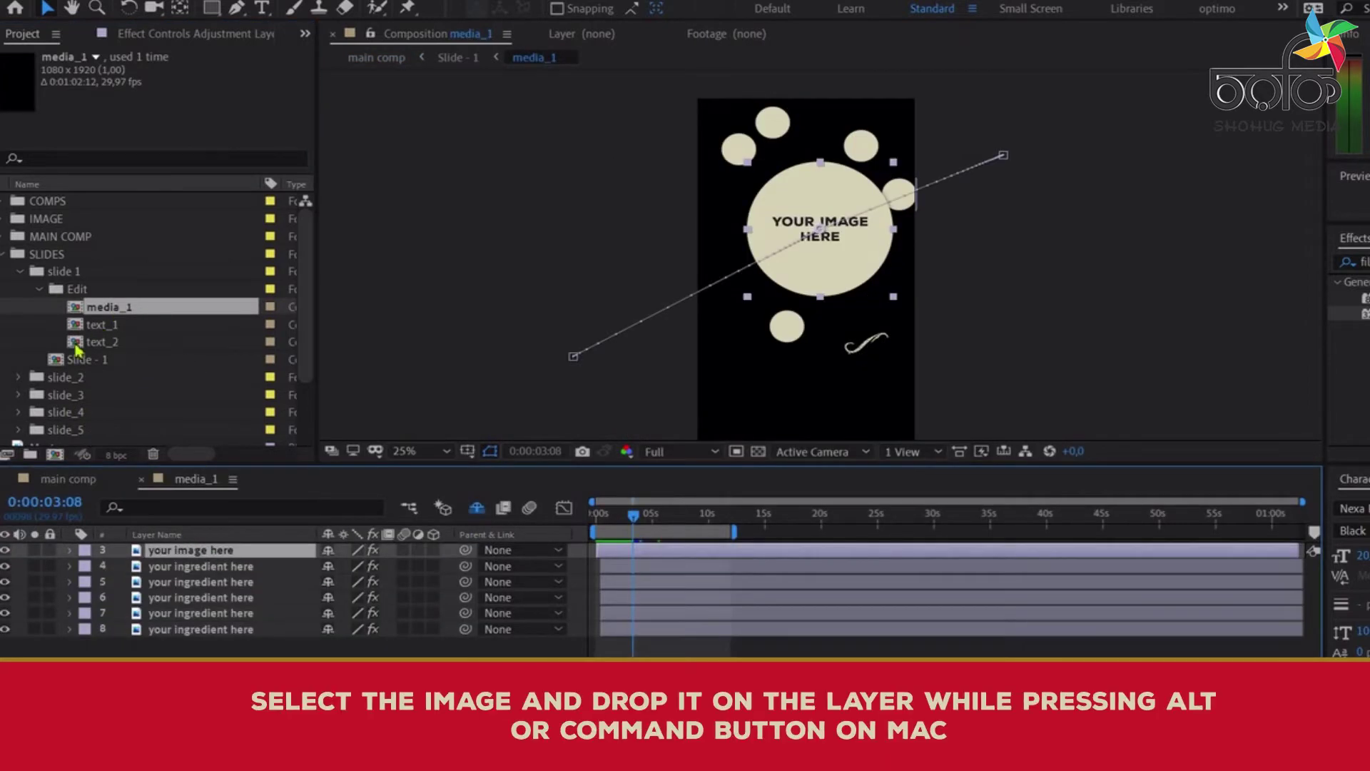
{"action": "scroll", "coordinate": [106, 401], "scroll_direction": "down", "scroll_amount": 3}
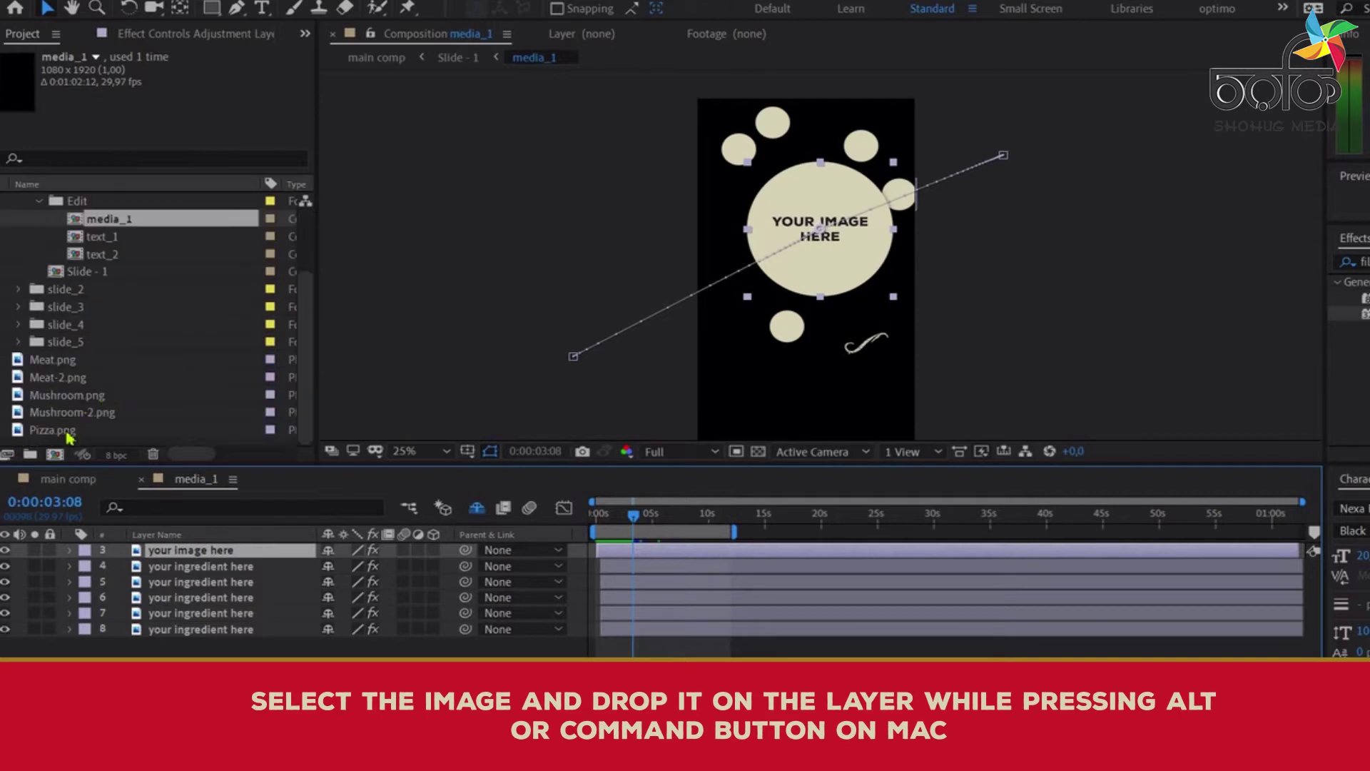
{"action": "left_click", "coordinate": [69, 430]}
{"action": "left_click_drag", "start_coordinate": [69, 431], "coordinate": [164, 562]}
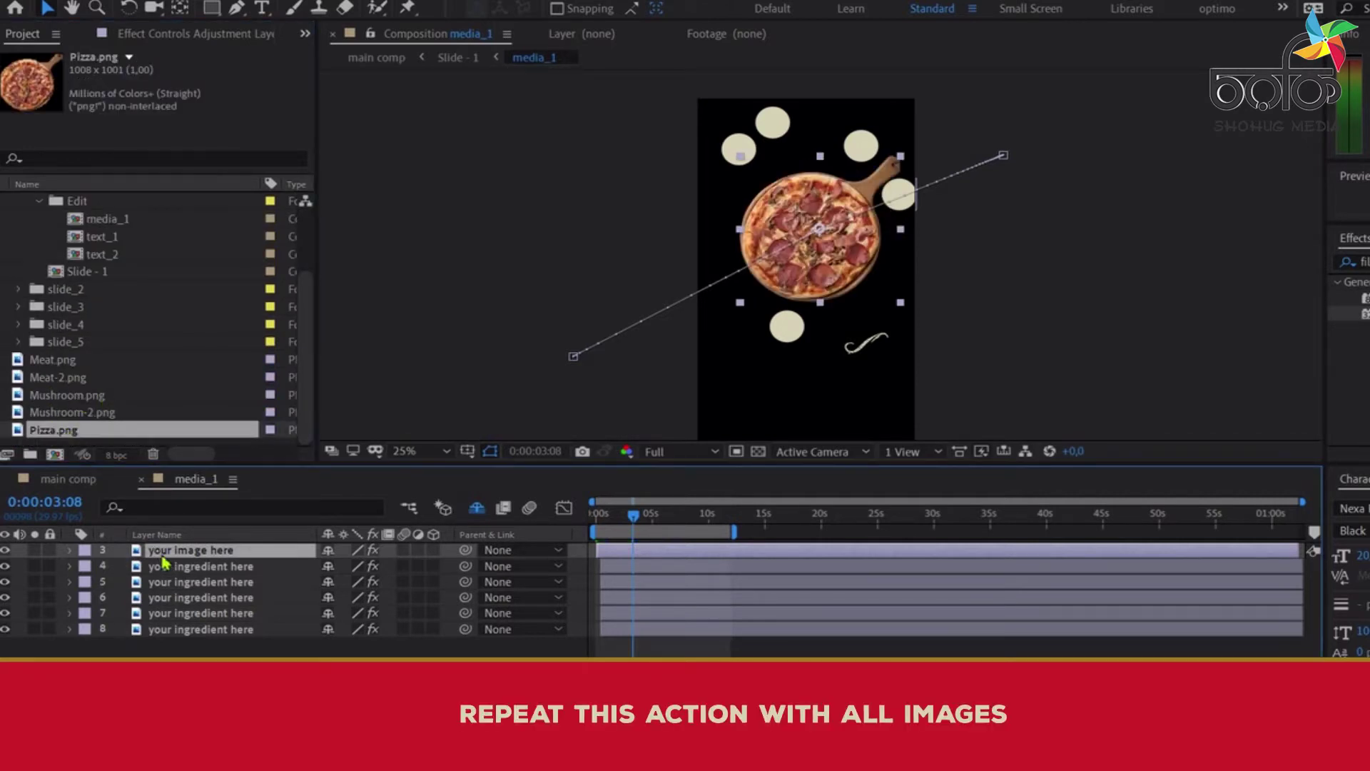
{"action": "left_click_drag", "start_coordinate": [615, 525], "coordinate": [623, 526]}
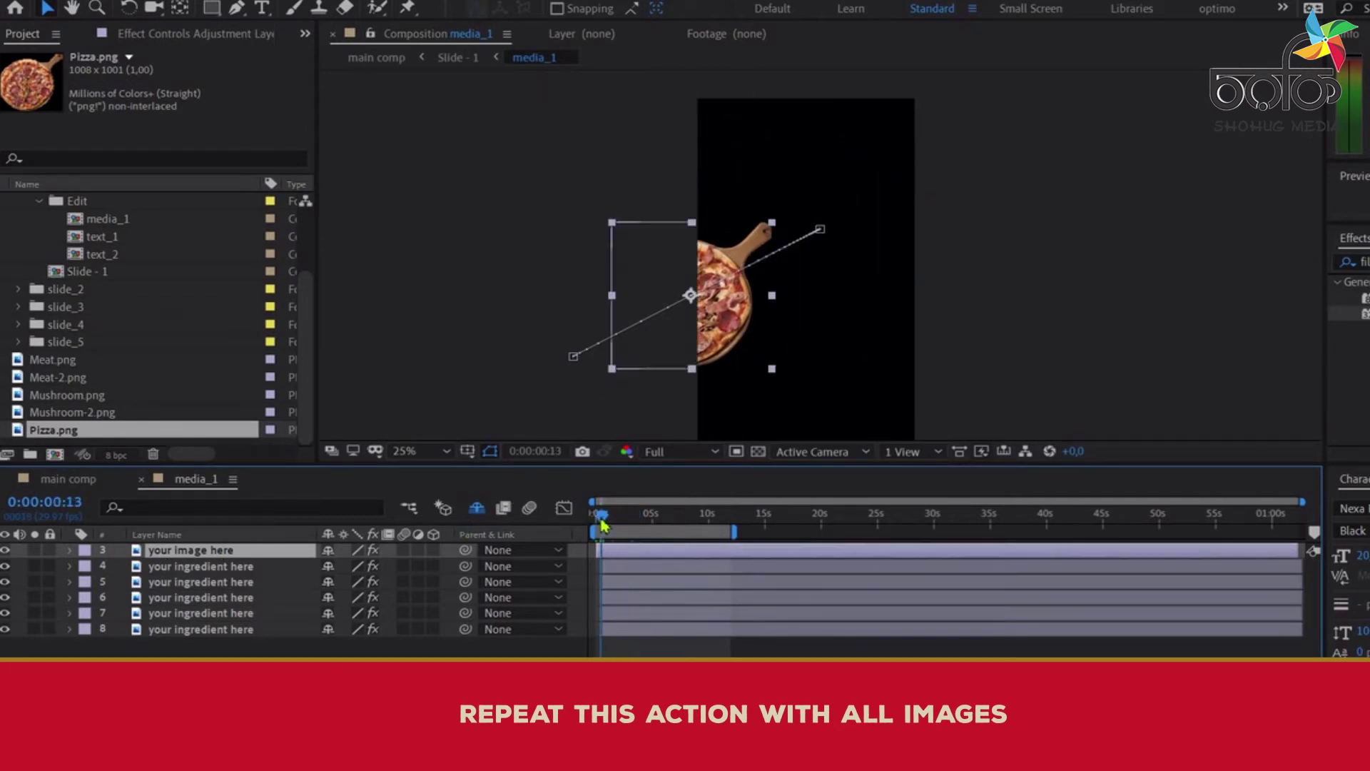
- Replace the layer 4 and layer 5 ingredient placeholders with the Meat and mushroom images
{"action": "left_click", "coordinate": [234, 569]}
{"action": "left_click_drag", "start_coordinate": [60, 359], "coordinate": [165, 574]}
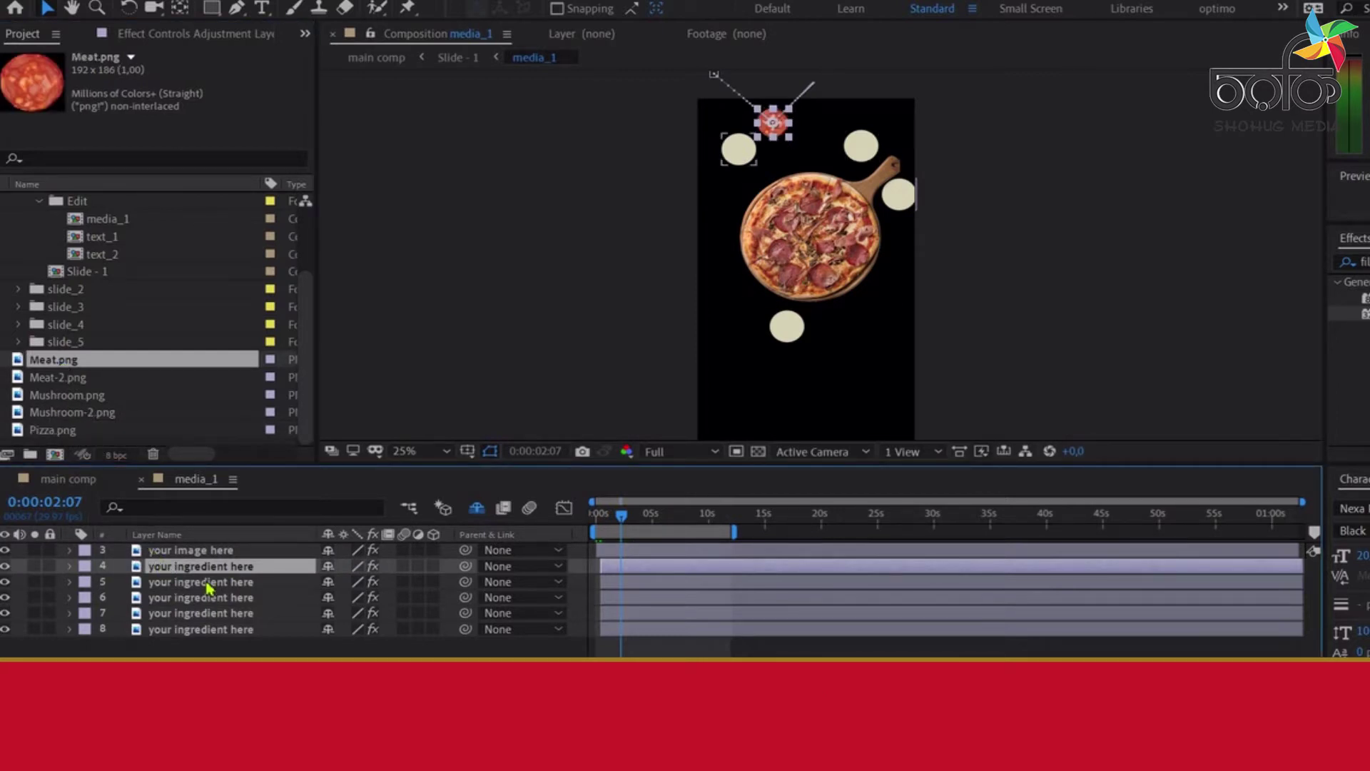
{"action": "left_click", "coordinate": [208, 584]}
{"action": "left_click", "coordinate": [61, 379]}
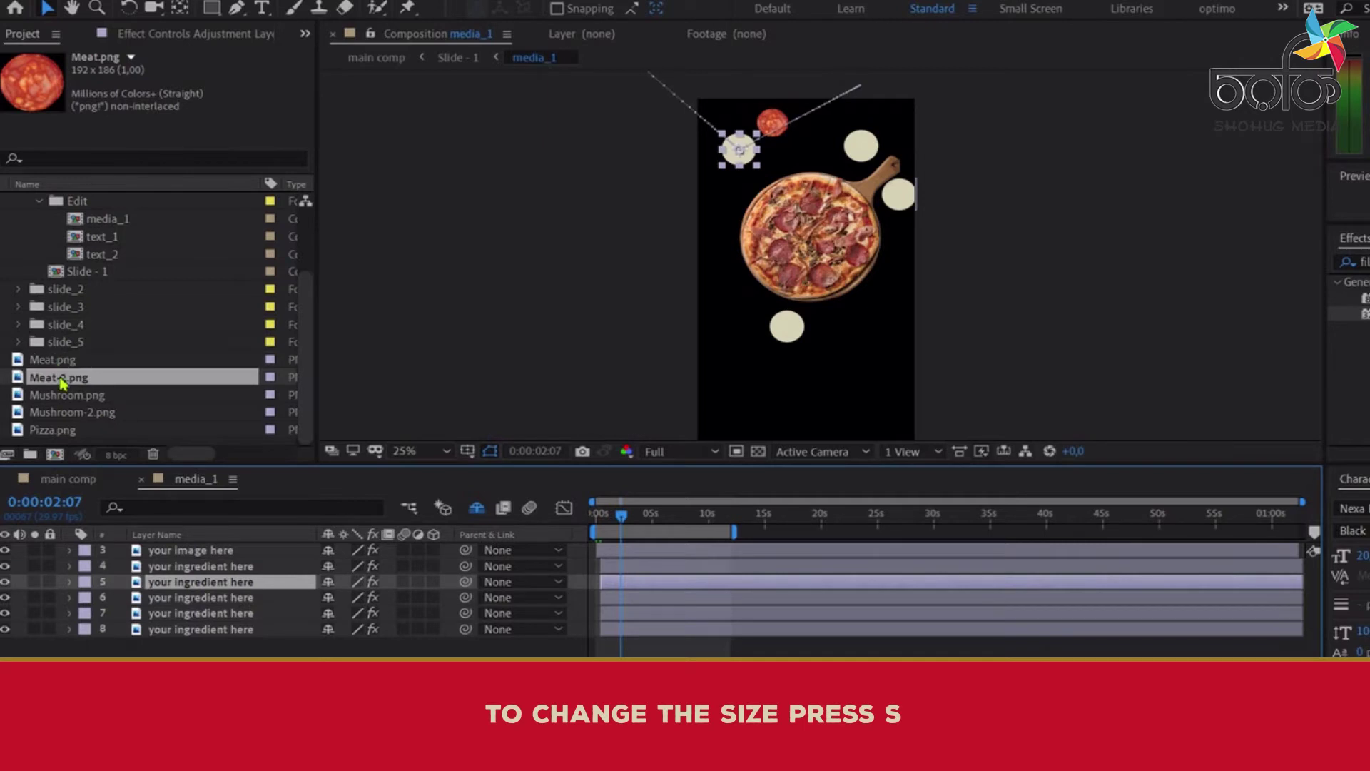
{"action": "left_click_drag", "start_coordinate": [72, 397], "coordinate": [178, 587]}
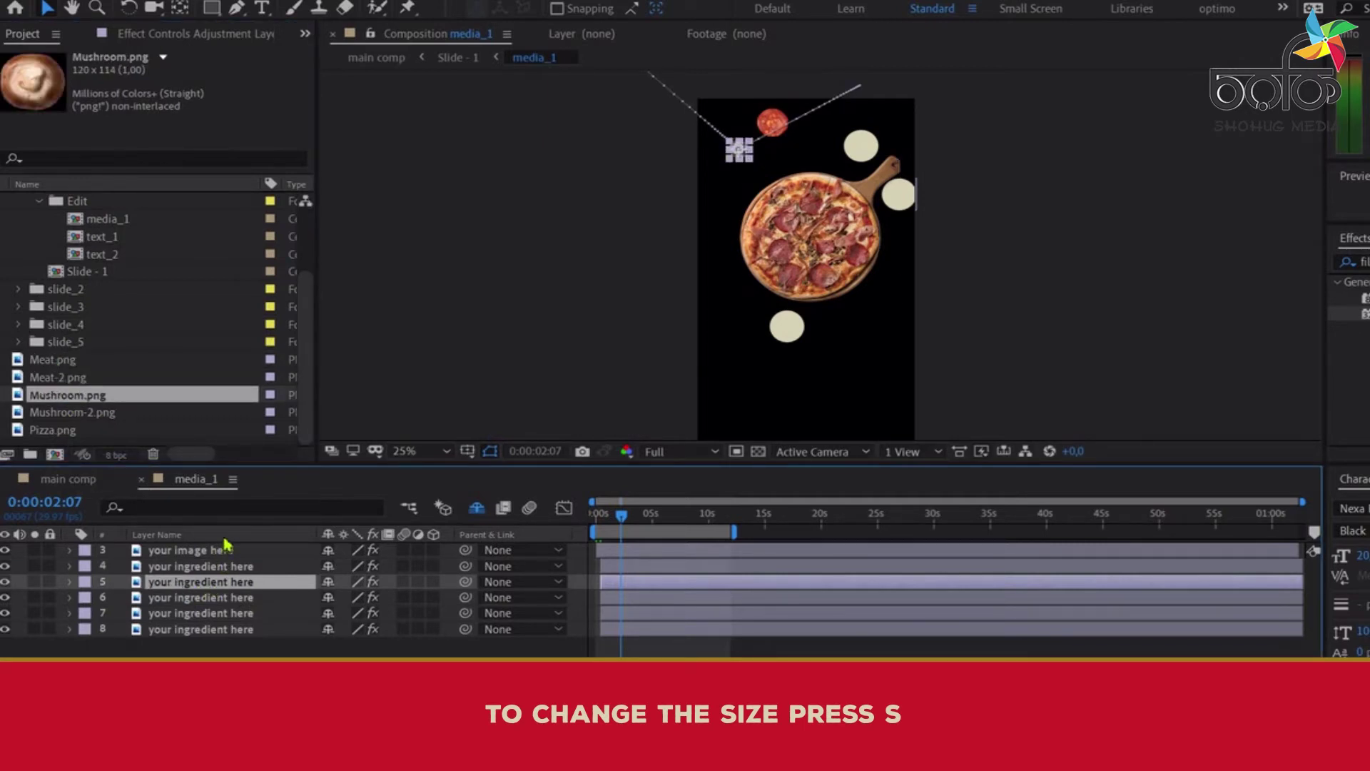
- Scale the mushroom layer up to 120%
{"action": "left_click", "coordinate": [238, 584]}
{"action": "key", "text": "s"}
{"action": "left_click_drag", "start_coordinate": [346, 598], "coordinate": [382, 597]}
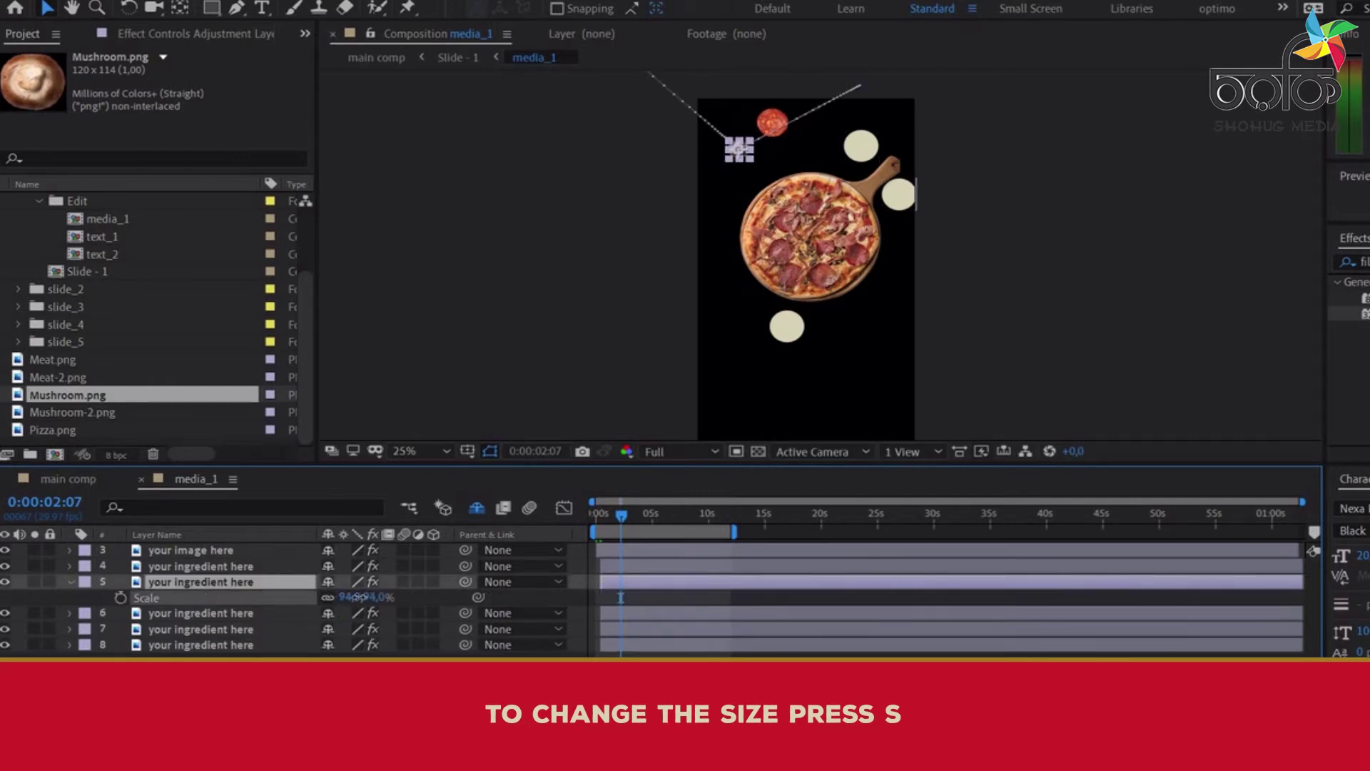
{"action": "key", "text": "Return"}
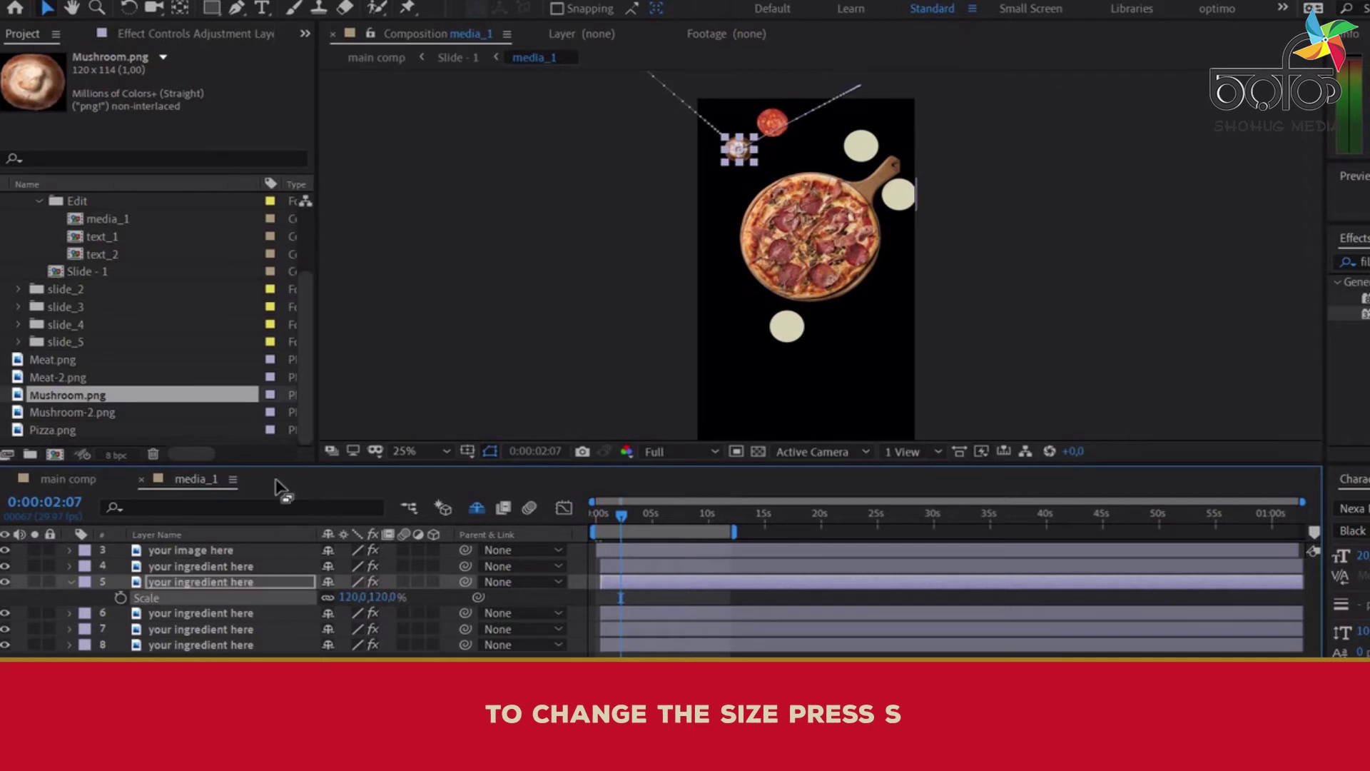
- Hide the meat, mushroom, garlic and pepperoni ingredient layers to check each one
{"action": "left_click", "coordinate": [69, 583]}
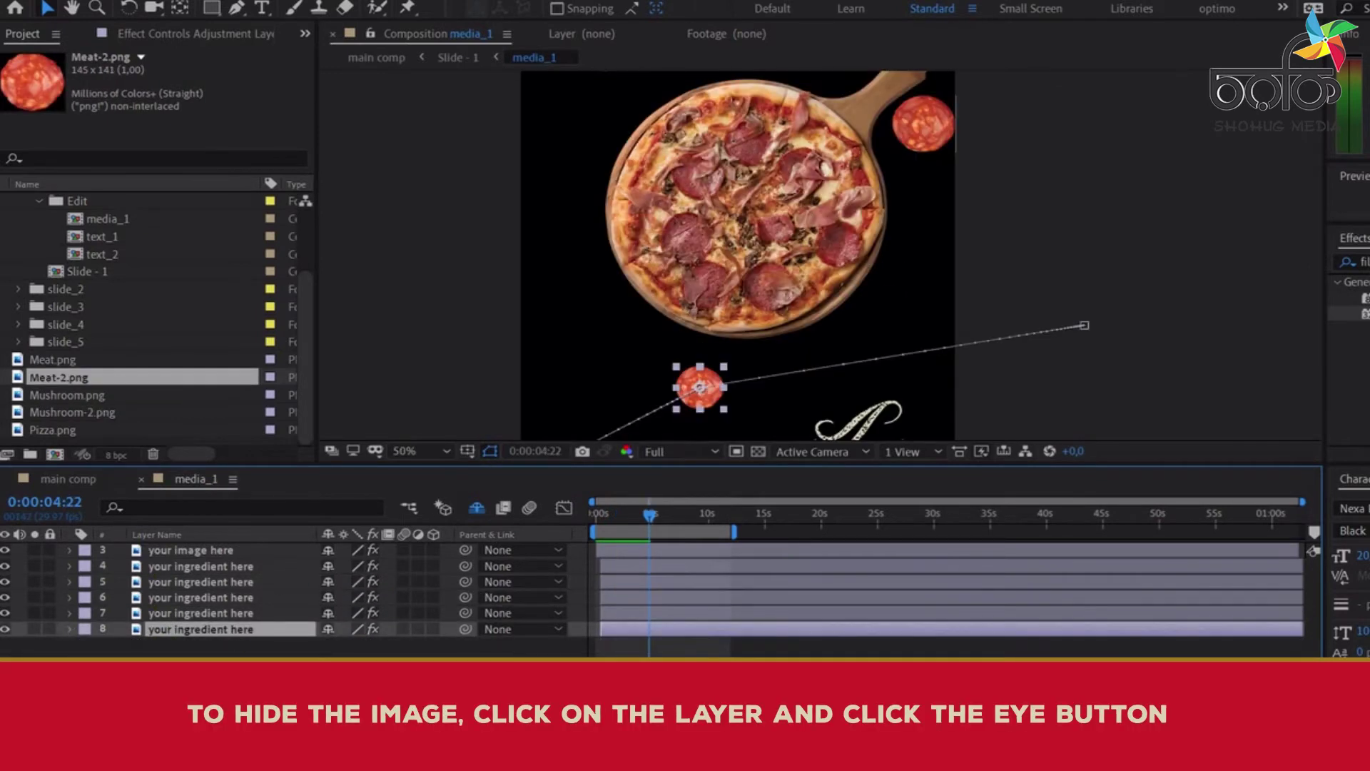
{"action": "mouse_move", "coordinate": [221, 653]}
{"action": "left_mouse_down"}
{"action": "mouse_move", "coordinate": [204, 589]}
{"action": "mouse_move", "coordinate": [215, 653]}
{"action": "left_mouse_up"}
{"action": "left_click", "coordinate": [5, 567]}
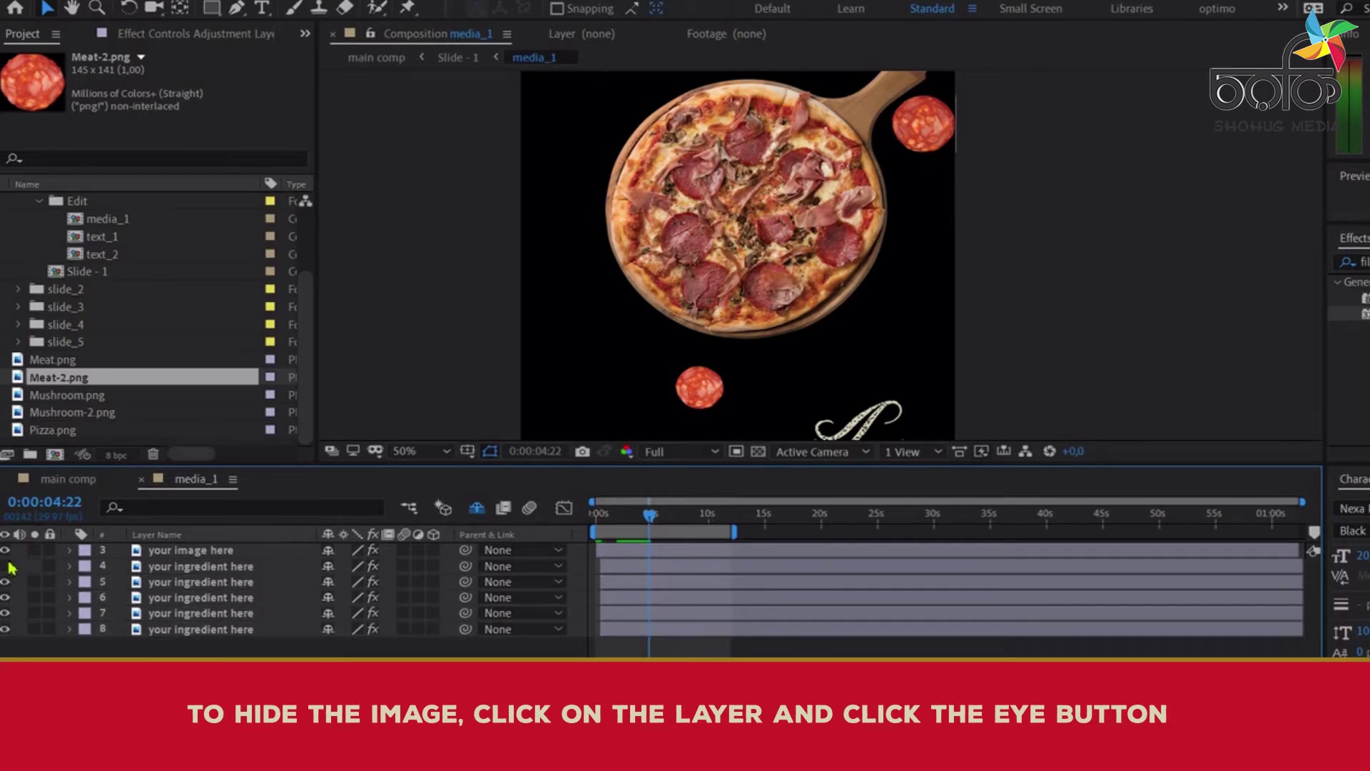
{"action": "key", "text": "comma"}
{"action": "key", "text": "comma"}
{"action": "key", "text": "comma"}
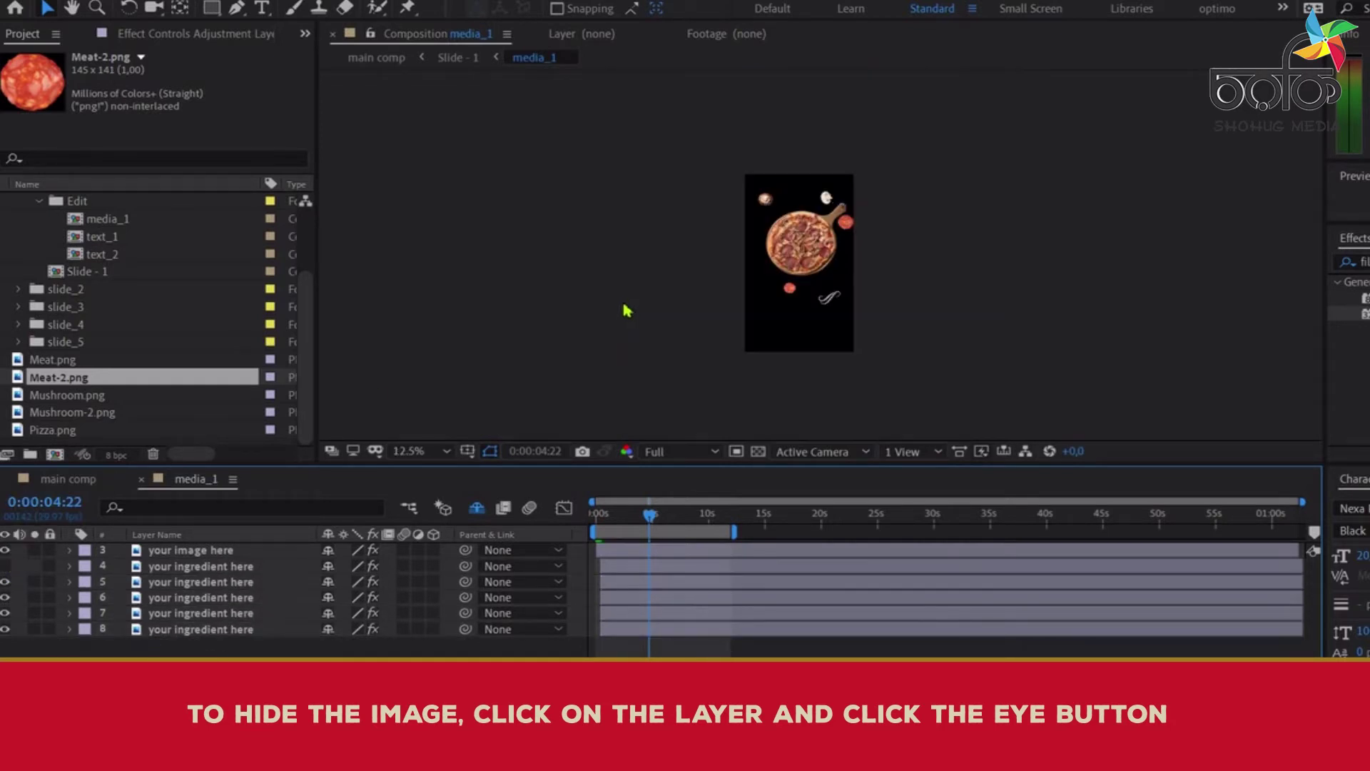
{"action": "left_click", "coordinate": [4, 583]}
{"action": "left_click", "coordinate": [5, 598]}
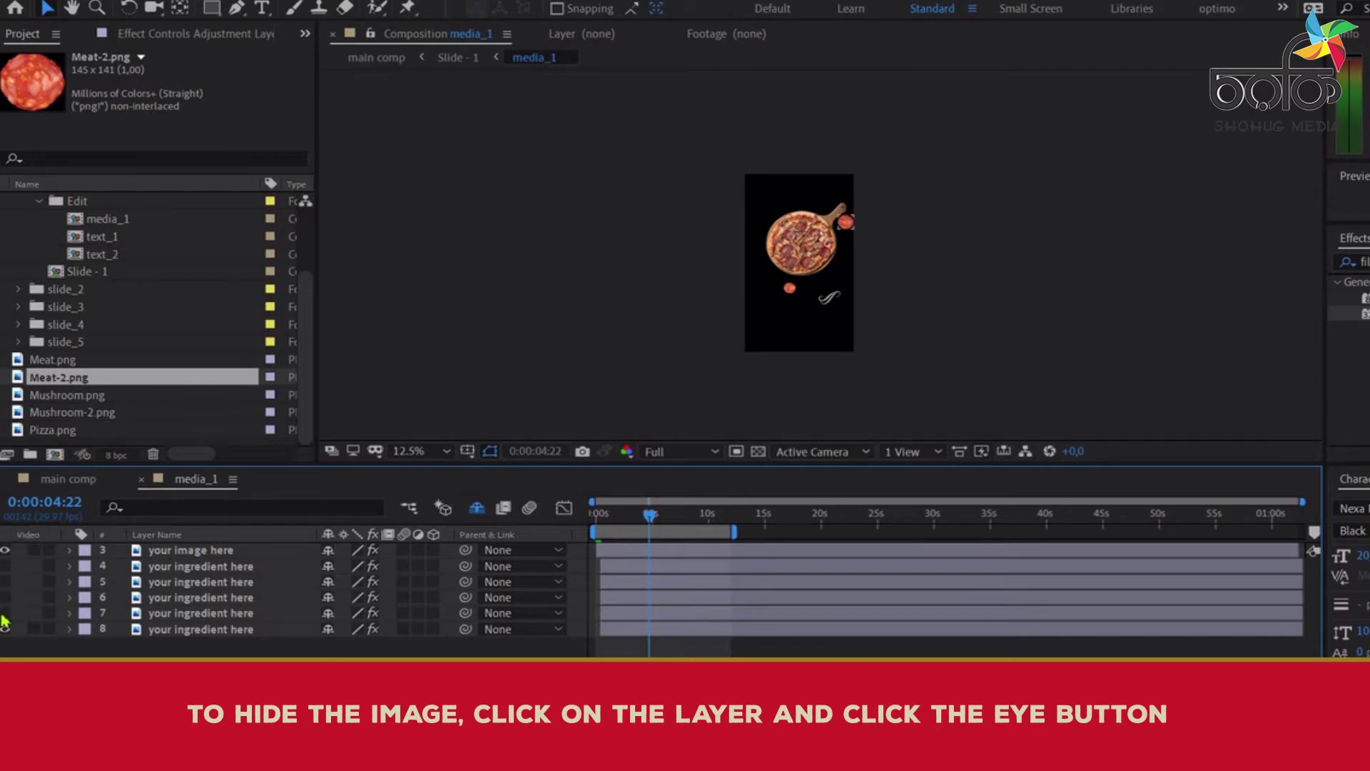
{"action": "left_click", "coordinate": [5, 629]}
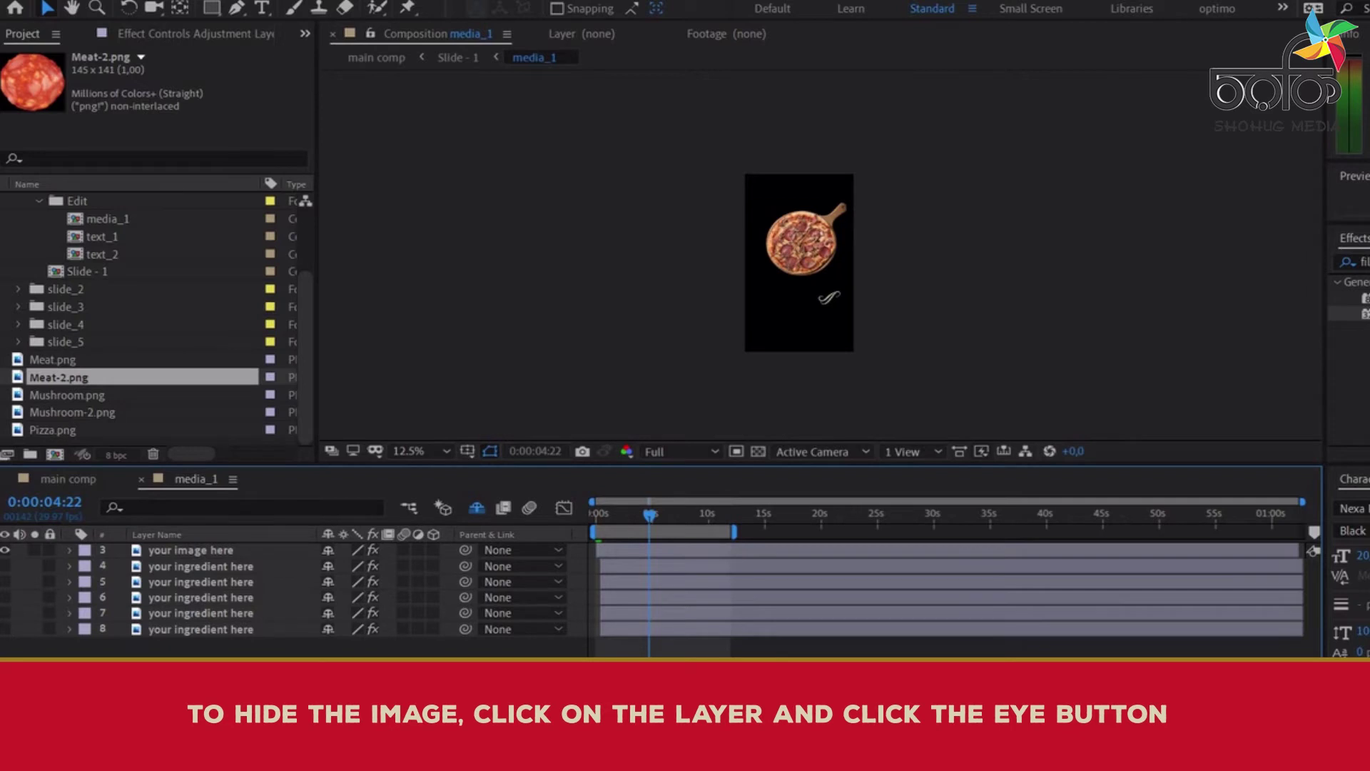
- Make all ingredient layers 4 to 8 visible again and close the media_1 comp
{"action": "left_click_drag", "start_coordinate": [214, 646], "coordinate": [206, 569]}
{"action": "left_click", "coordinate": [5, 582]}
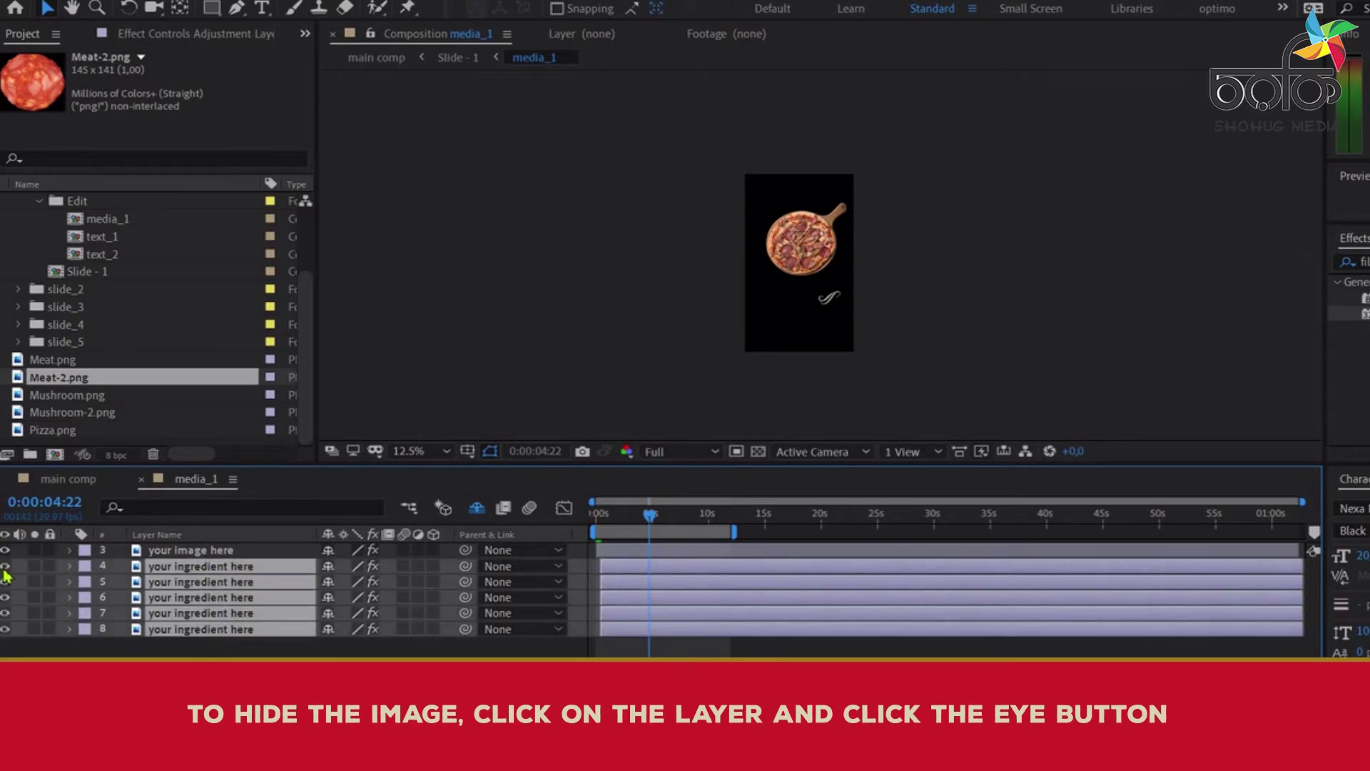
{"action": "key", "text": "ctrl+shift+a"}
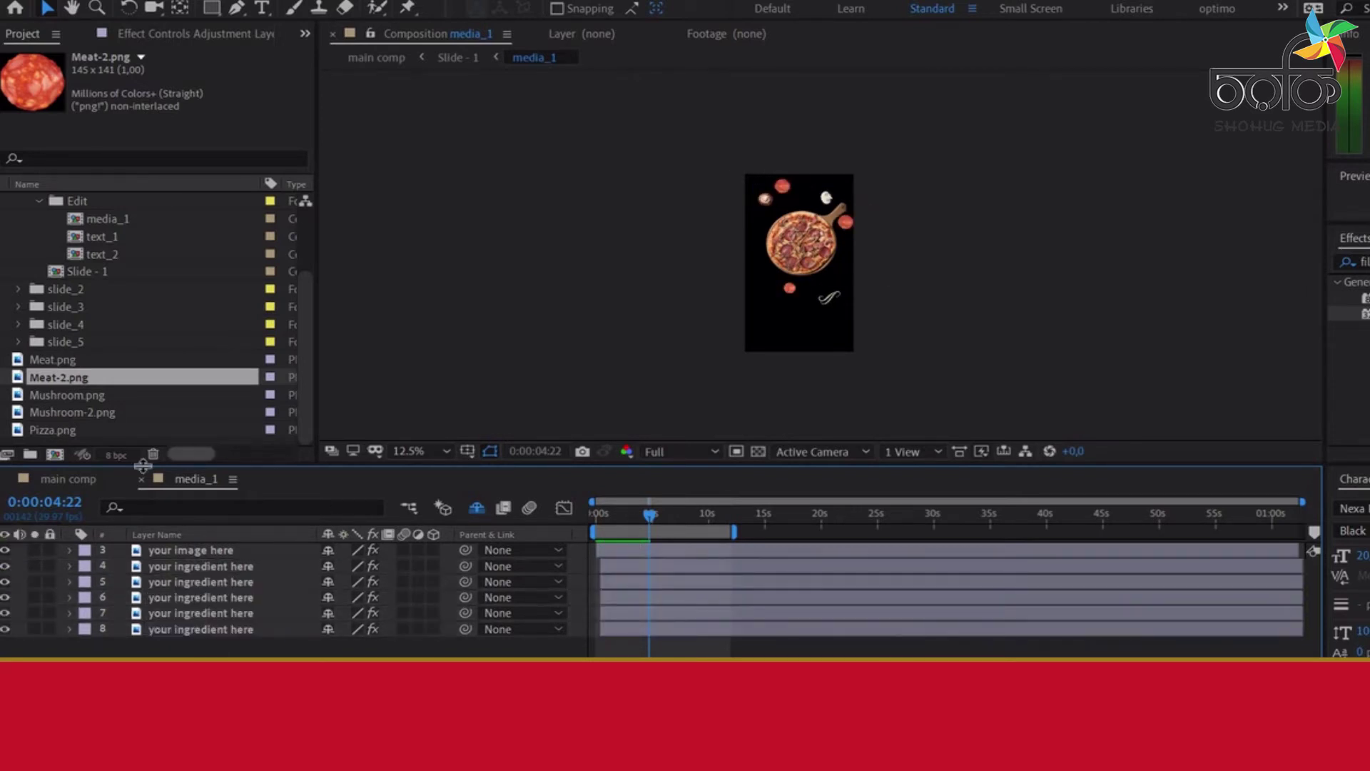
{"action": "left_click", "coordinate": [141, 479]}
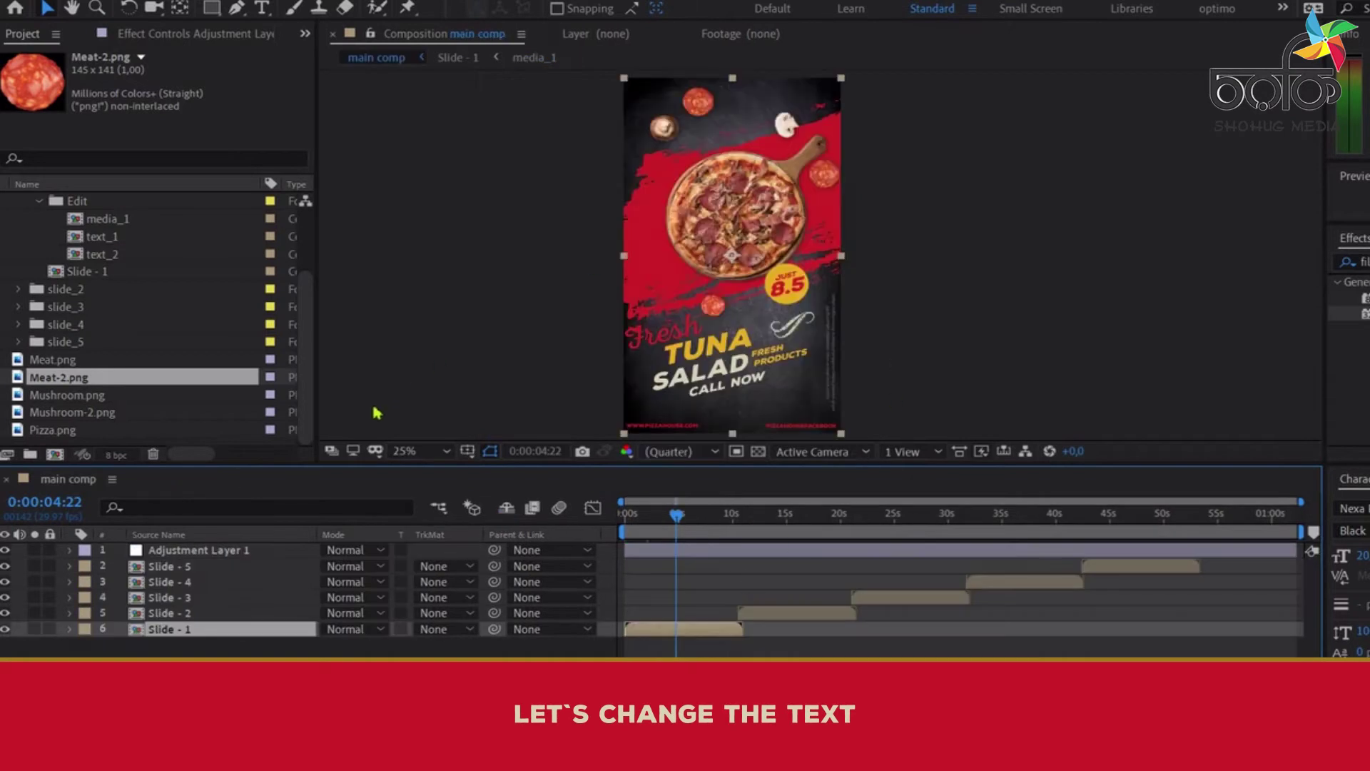
- Open text_1 and retype the title lines as Spicy, SALAMI and PIZZA
{"action": "left_click", "coordinate": [129, 221]}
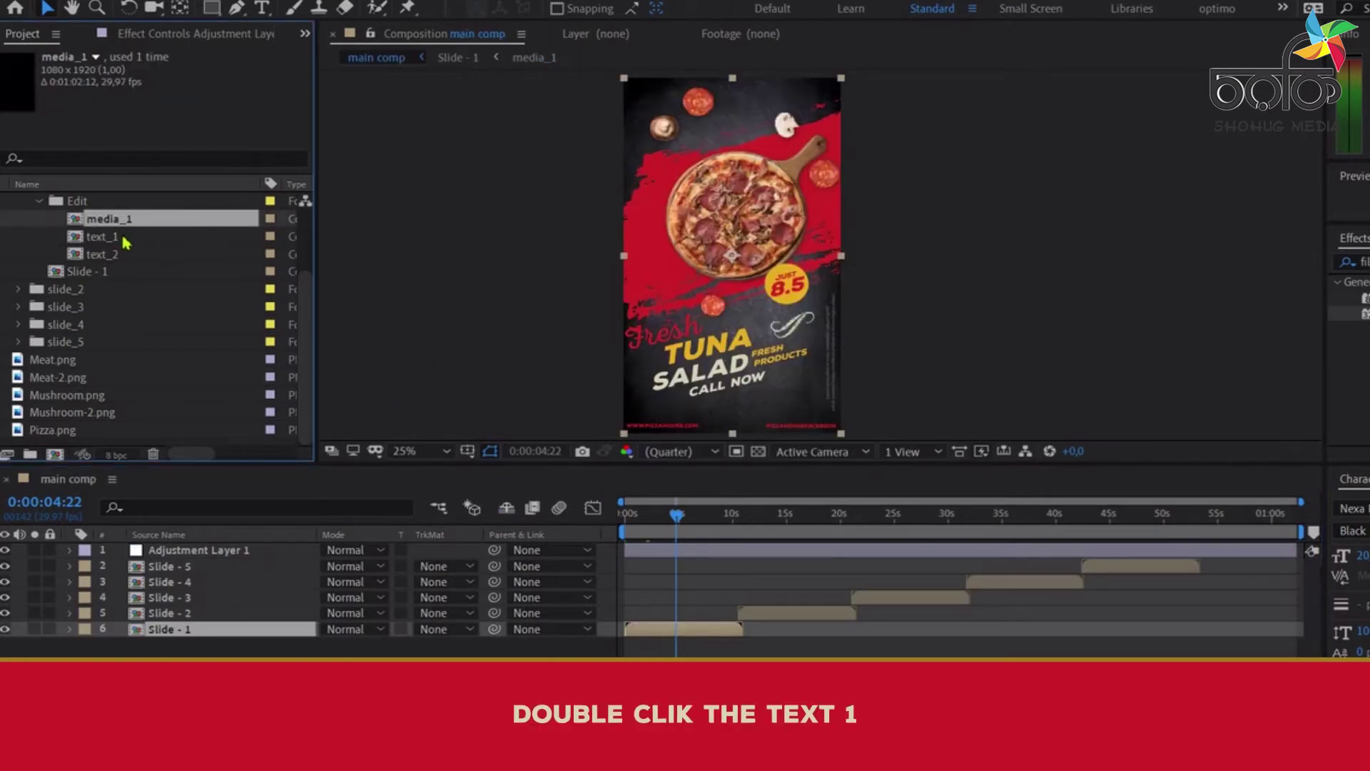
{"action": "double_click", "coordinate": [123, 238]}
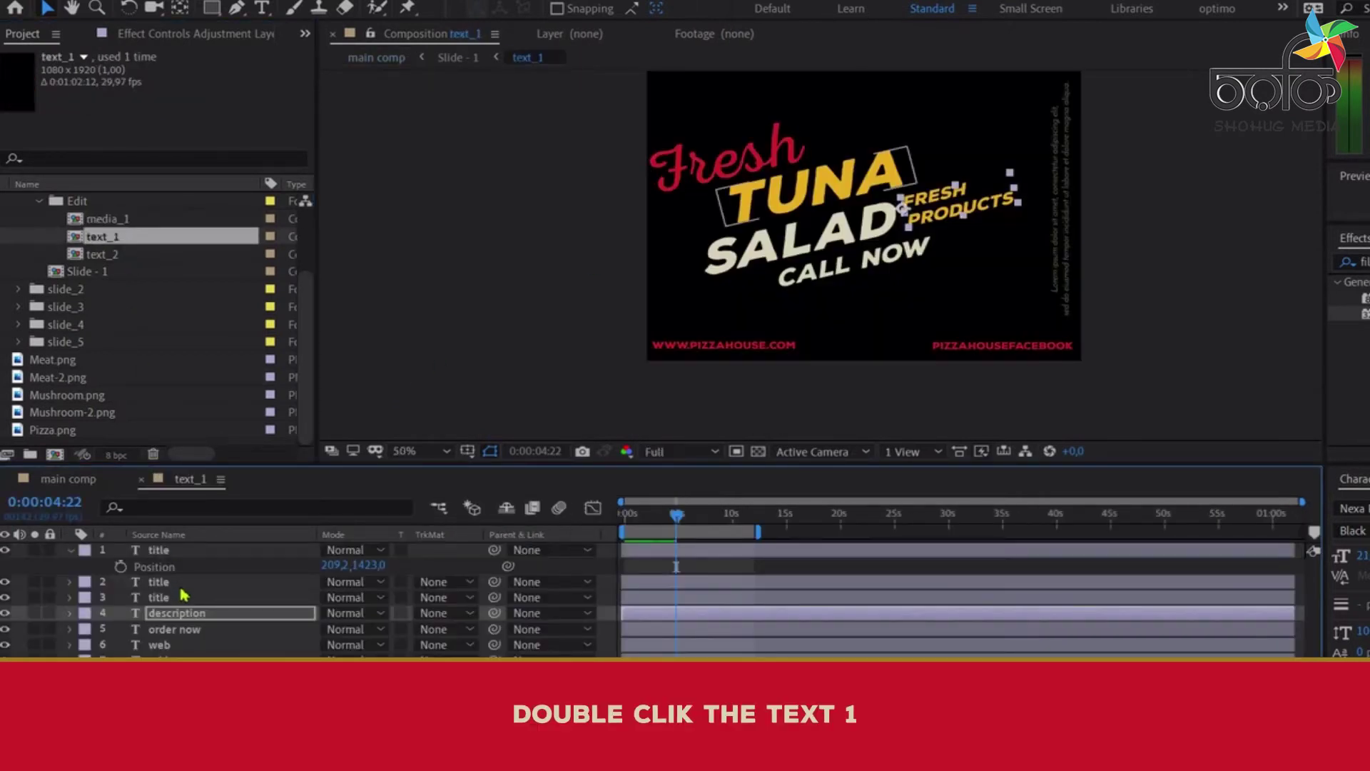
{"action": "left_click", "coordinate": [72, 552]}
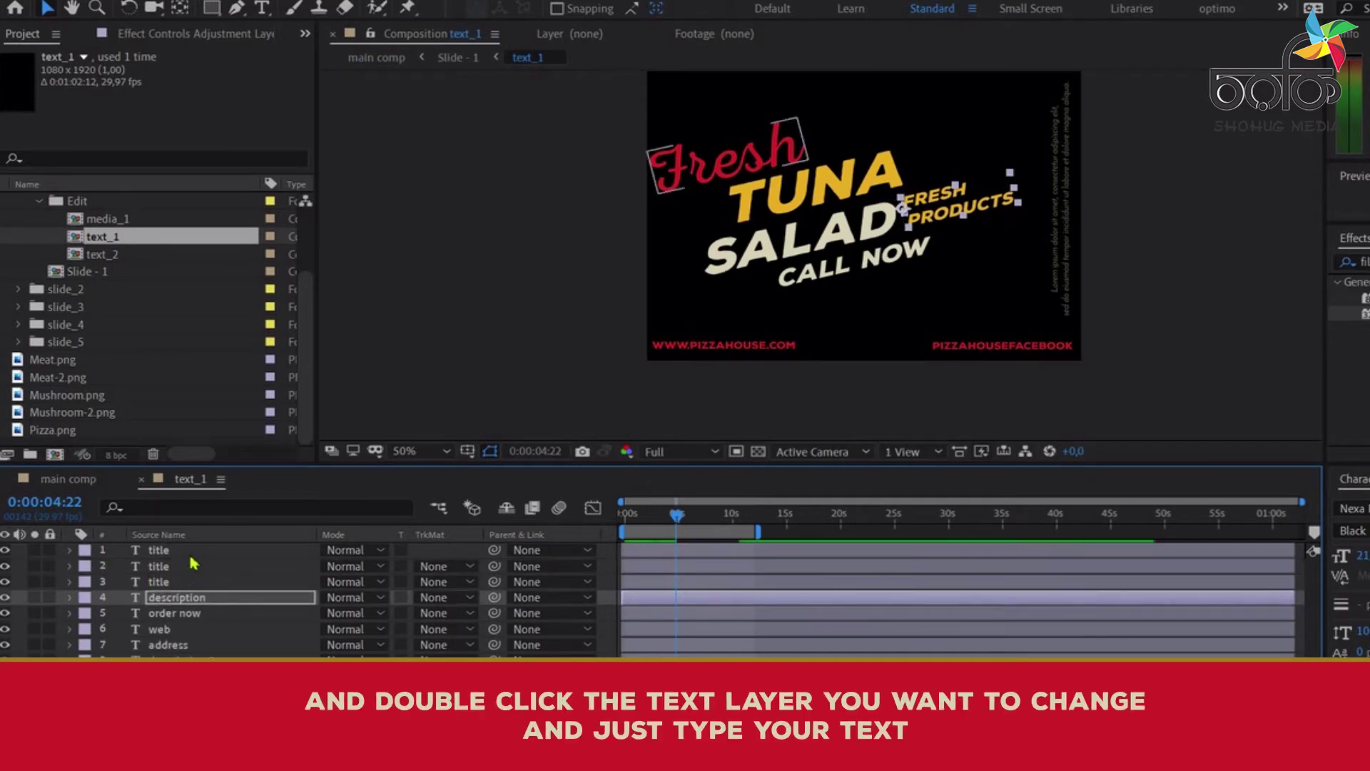
{"action": "left_click", "coordinate": [194, 556]}
{"action": "double_click", "coordinate": [198, 557]}
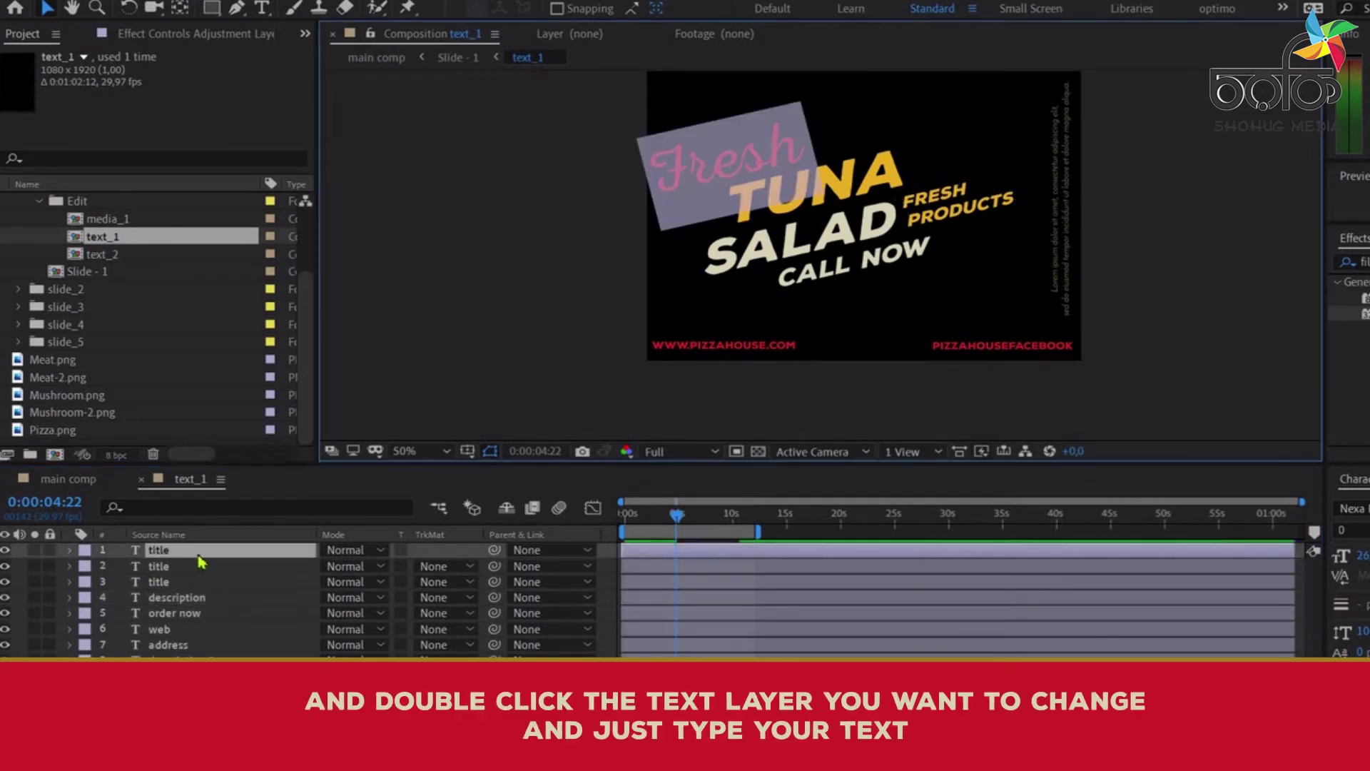
{"action": "type", "text": "Sp"}
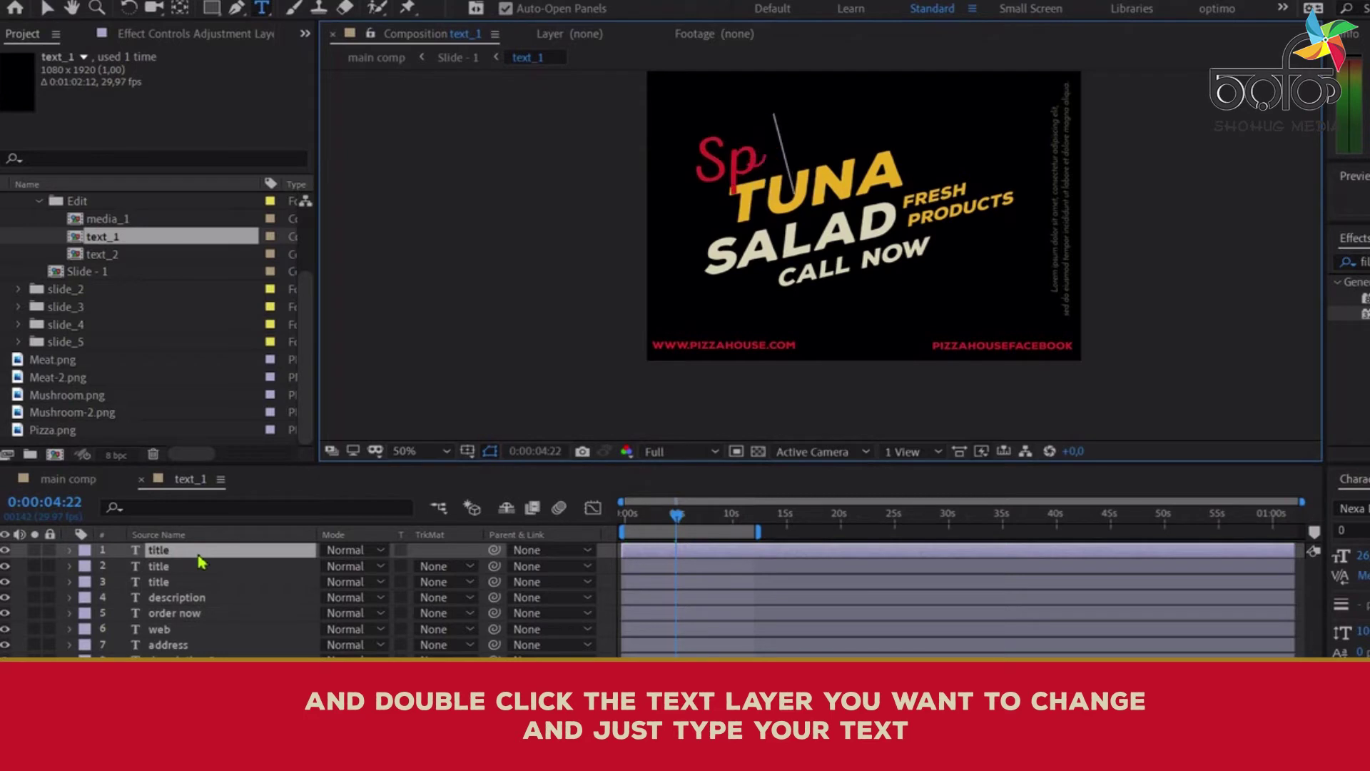
{"action": "type", "text": "icy"}
{"action": "left_click", "coordinate": [189, 571]}
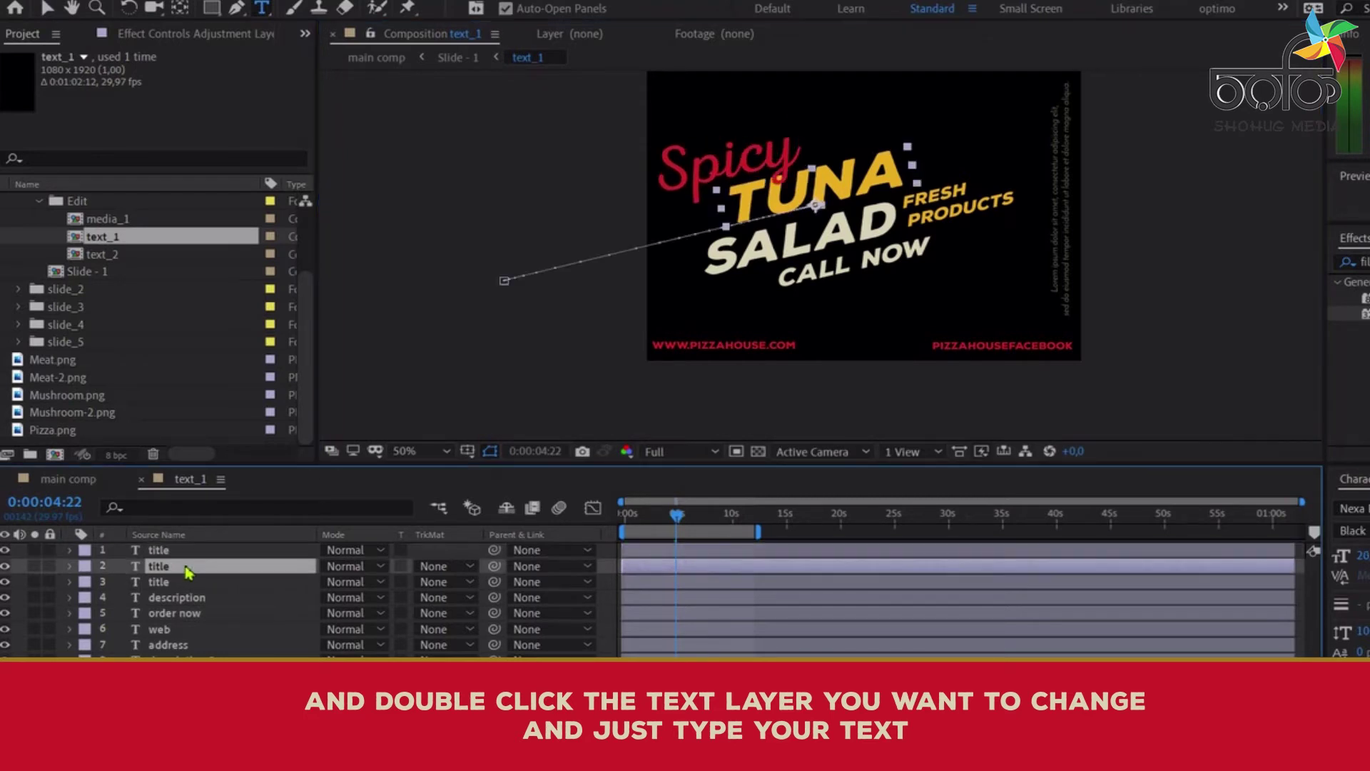
{"action": "double_click", "coordinate": [186, 568]}
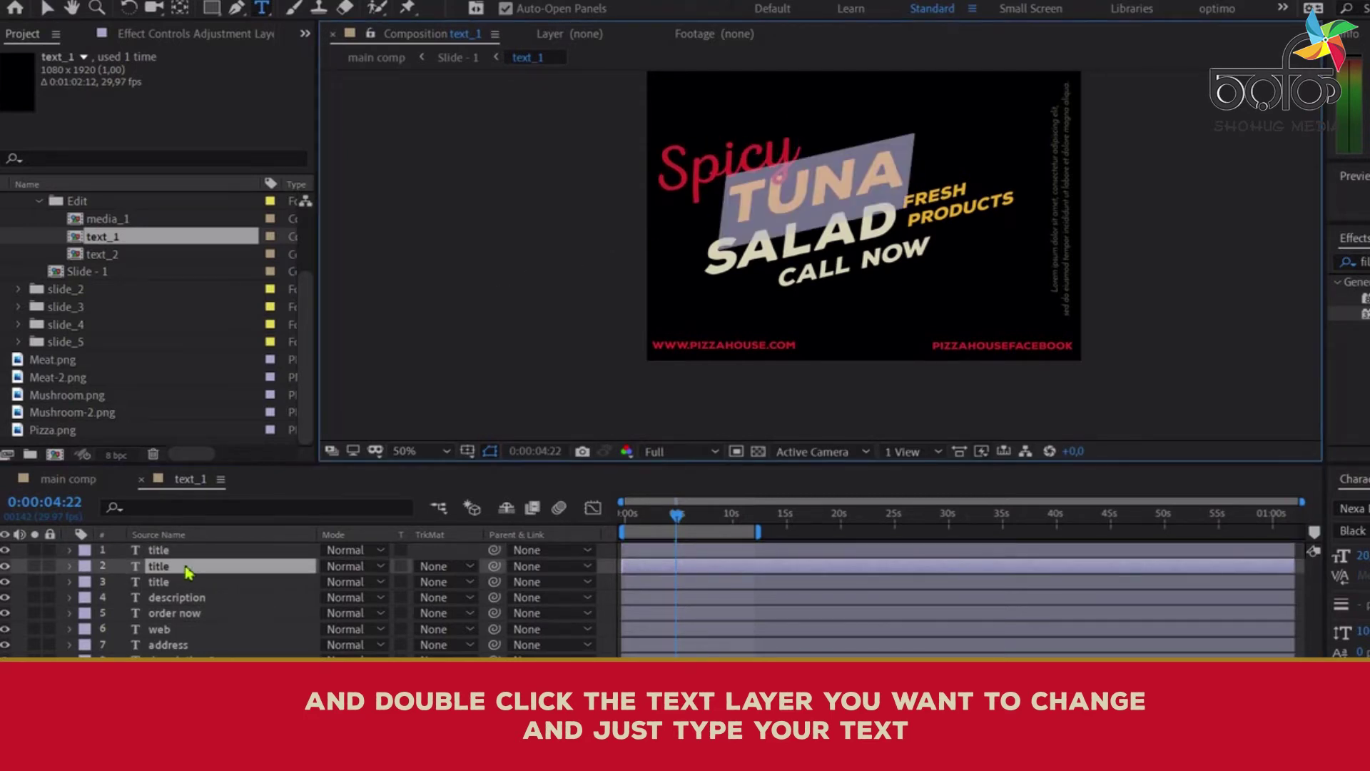
{"action": "type", "text": "SALAMI"}
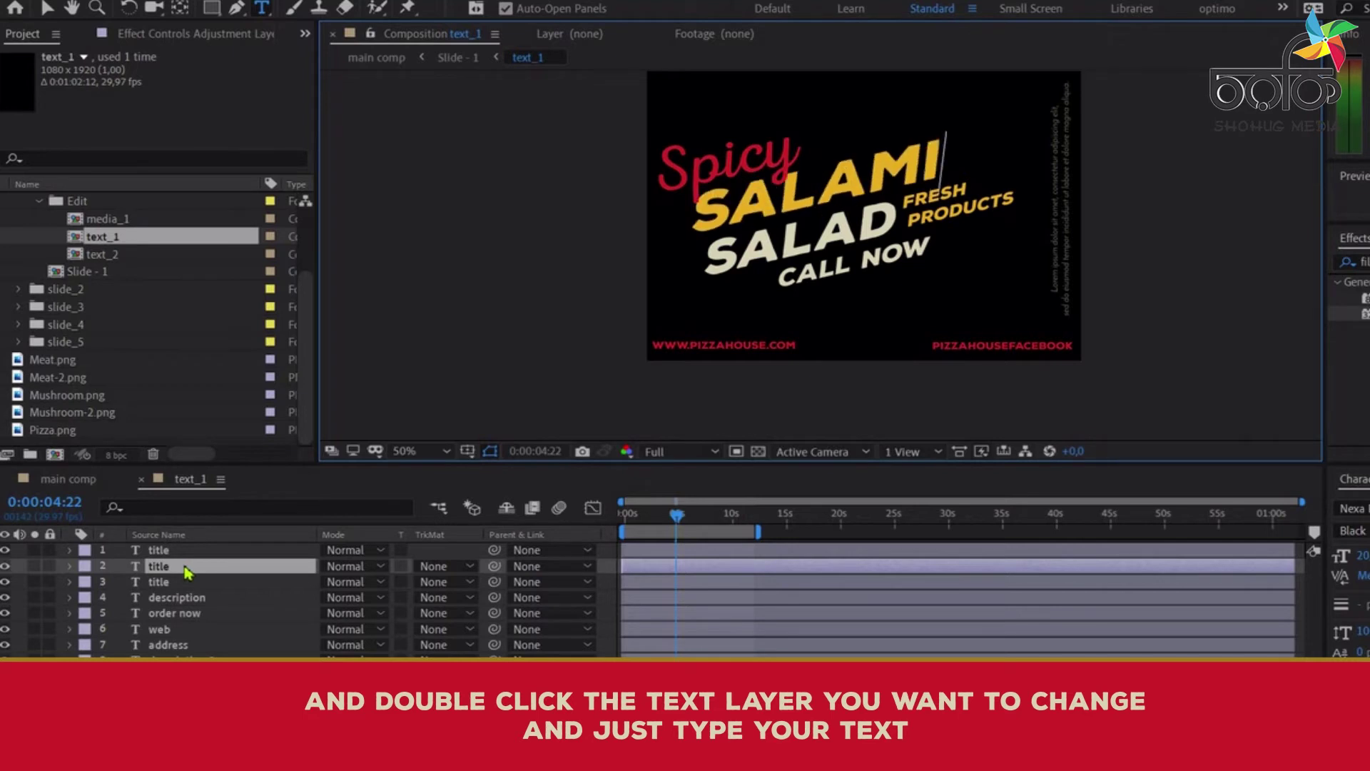
{"action": "double_click", "coordinate": [182, 584]}
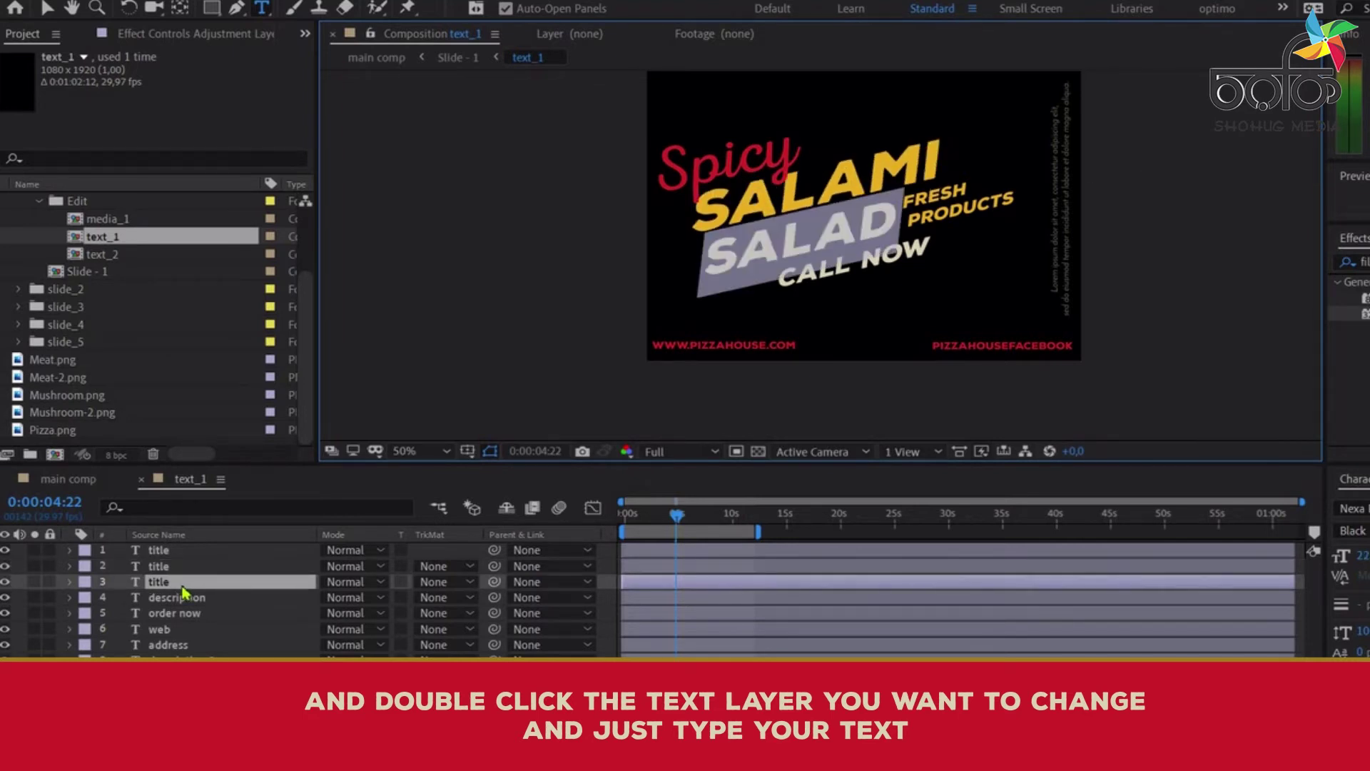
{"action": "type", "text": "P"}
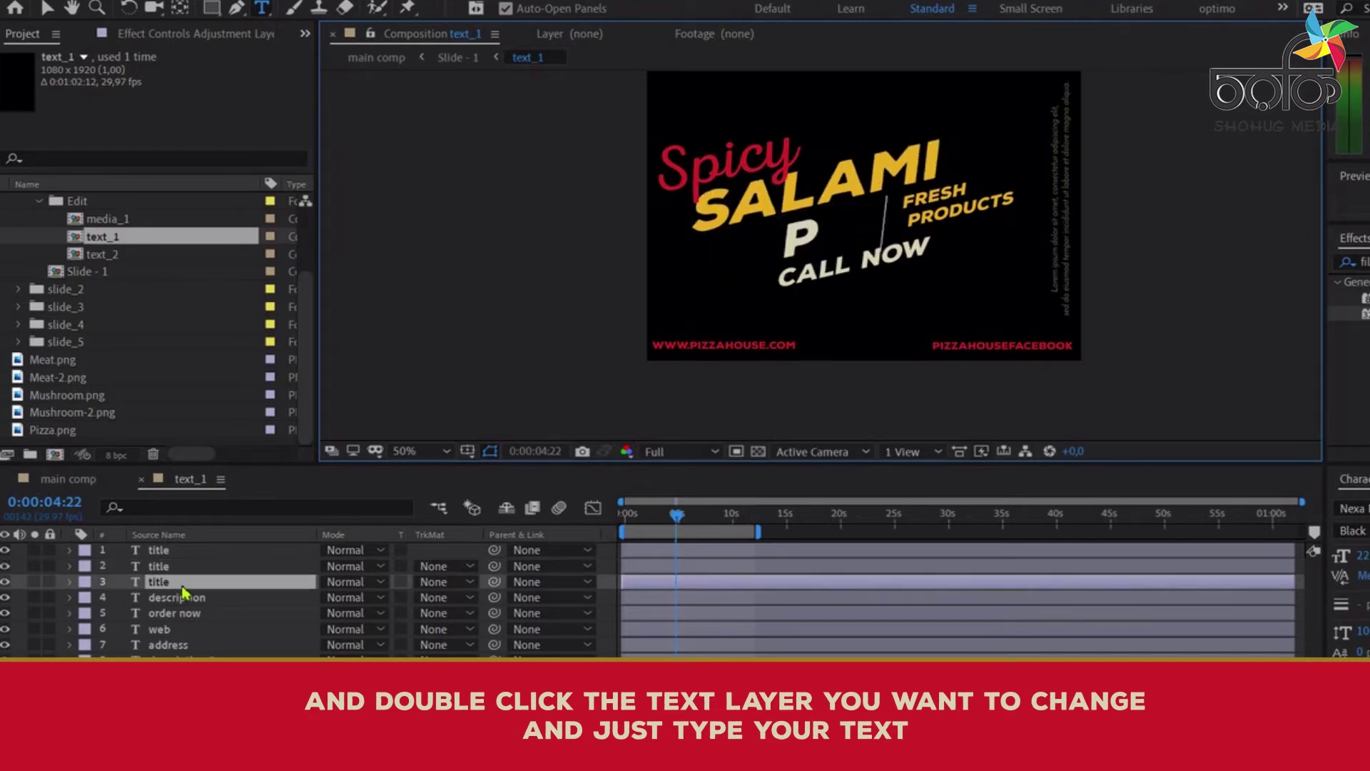
{"action": "type", "text": "IZZA"}
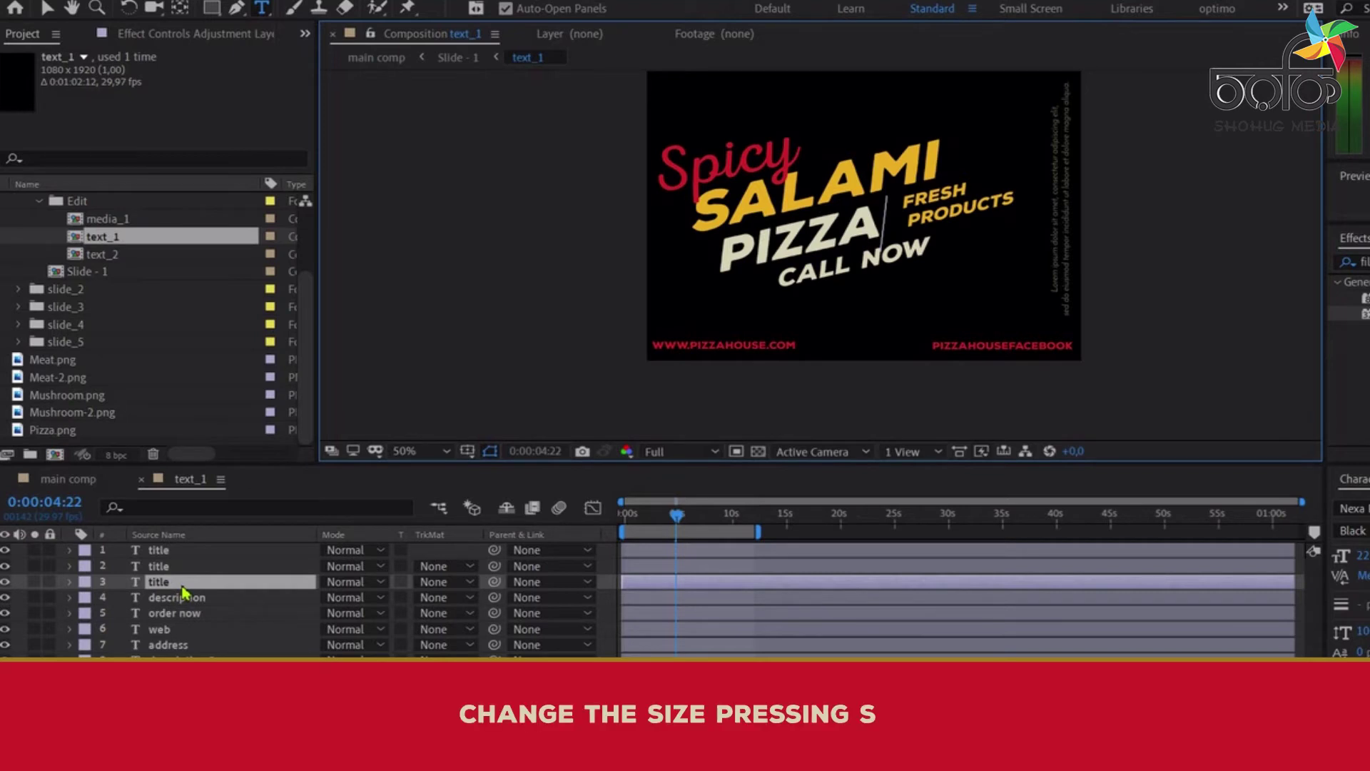
{"action": "key", "text": "Escape"}
- Enlarge the PIZZA title word's Scale, settling around 610%
{"action": "key", "text": "s"}
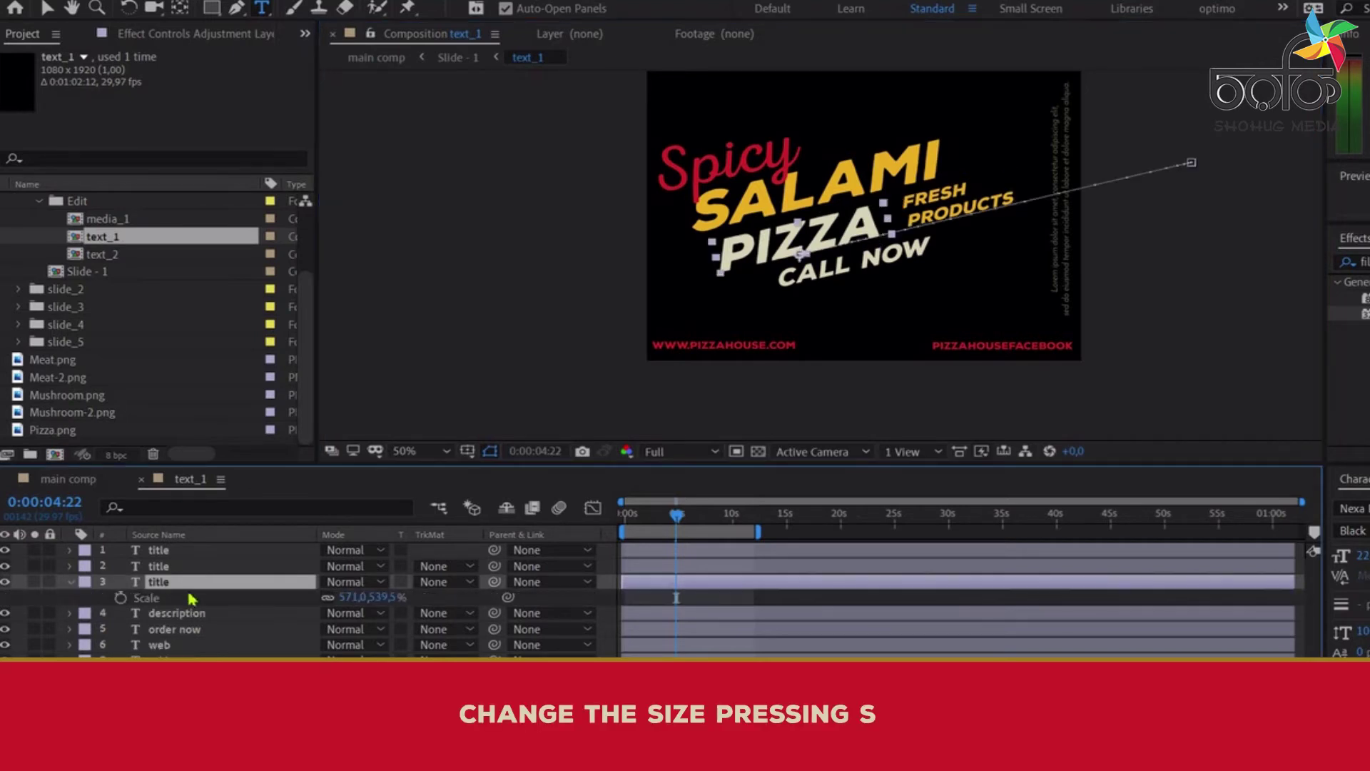
{"action": "left_click_drag", "start_coordinate": [348, 598], "coordinate": [435, 598]}
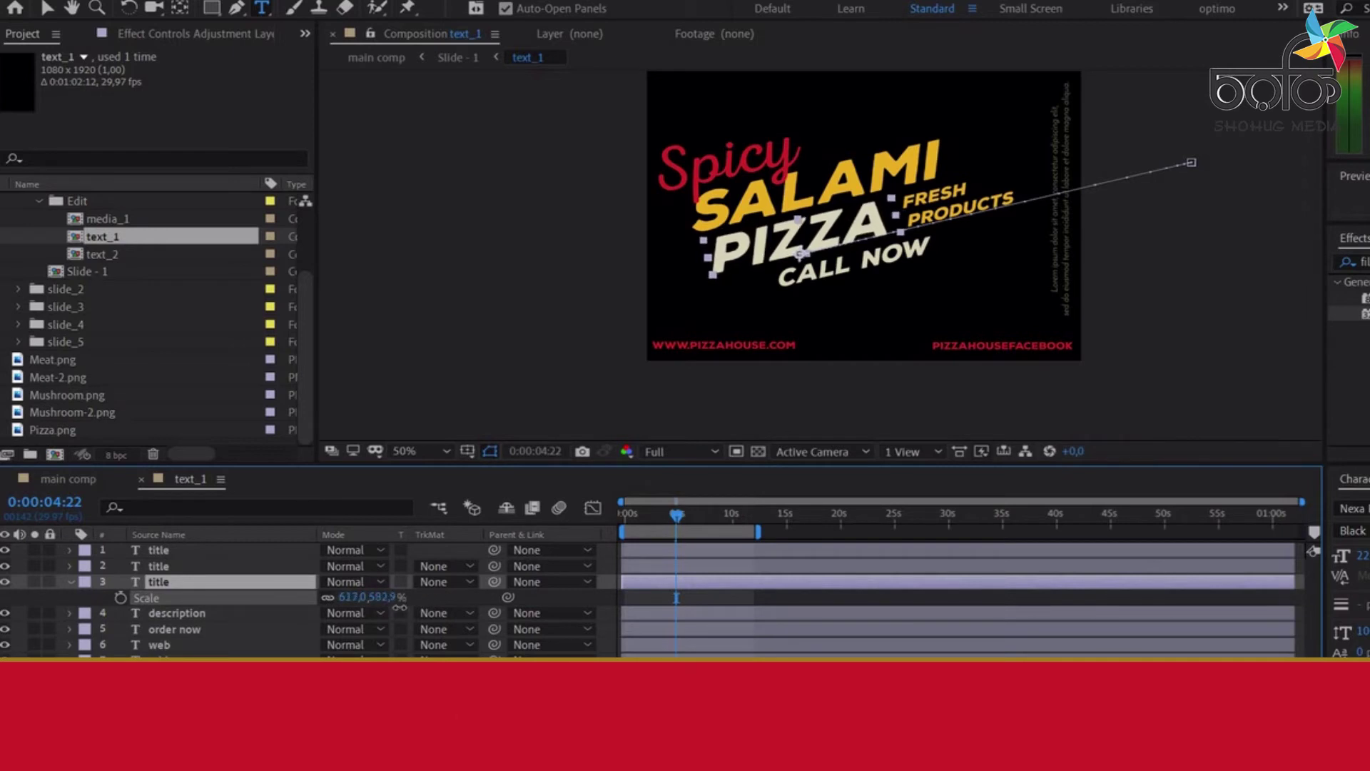
{"action": "left_click_drag", "start_coordinate": [435, 598], "coordinate": [393, 607]}
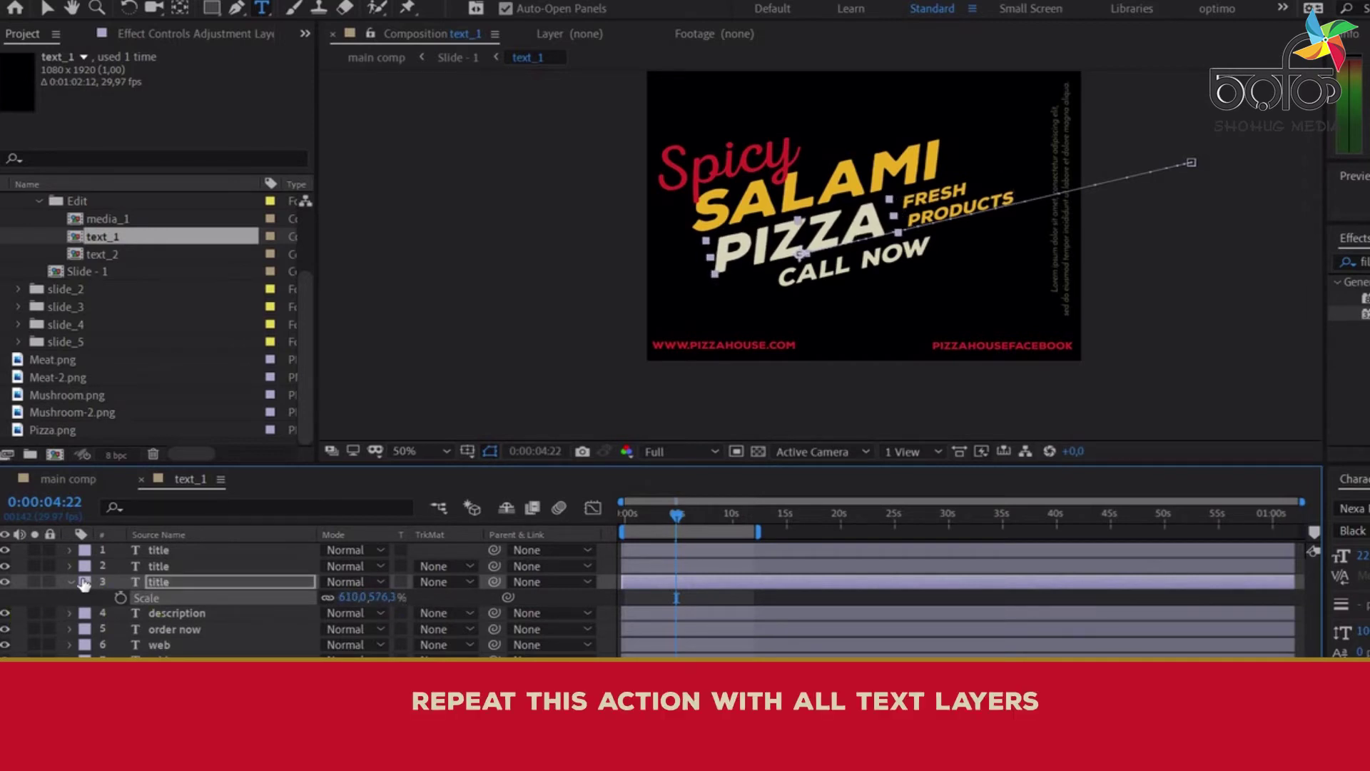
{"action": "left_click", "coordinate": [74, 582]}
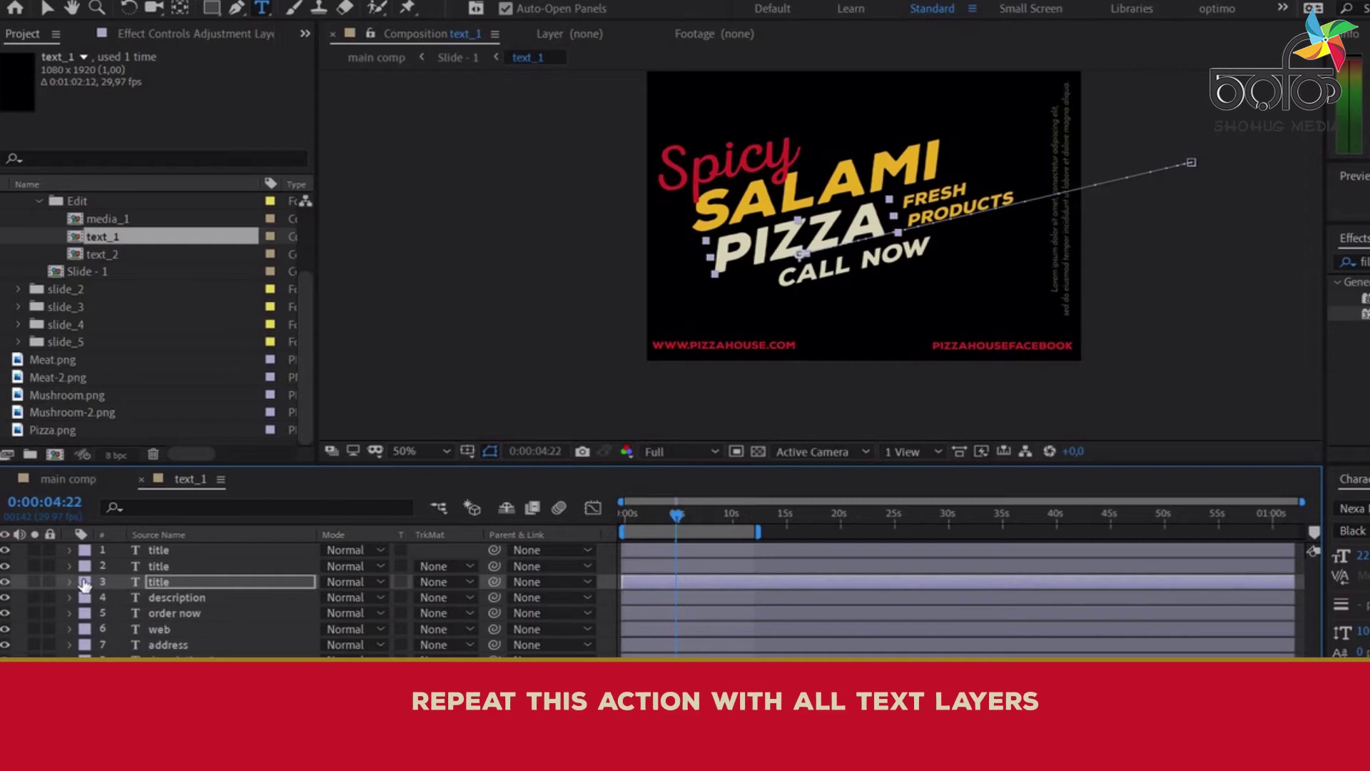
- Retype the FRESH PRODUCTS description line as HOMEMADE PIZZA
{"action": "left_click", "coordinate": [215, 598]}
{"action": "double_click", "coordinate": [233, 606]}
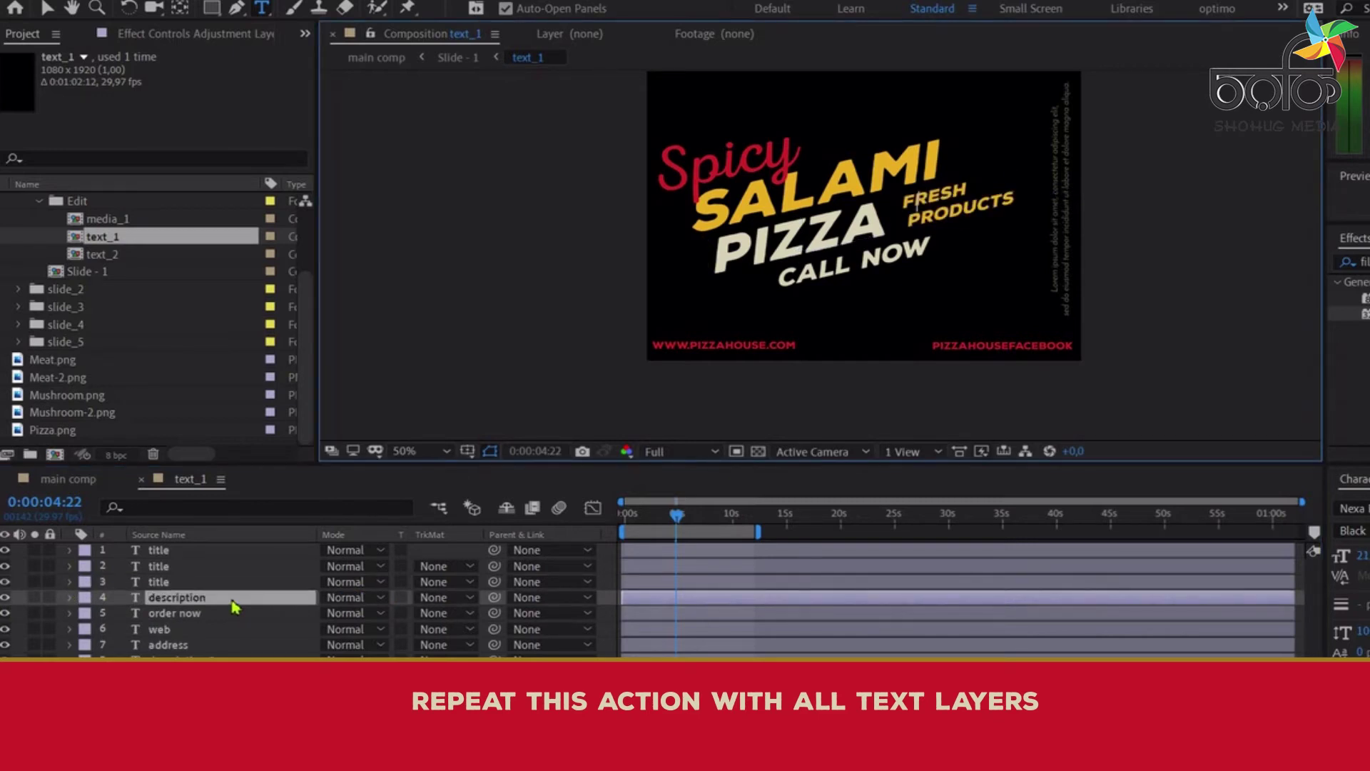
{"action": "type", "text": "HOMEMADE "}
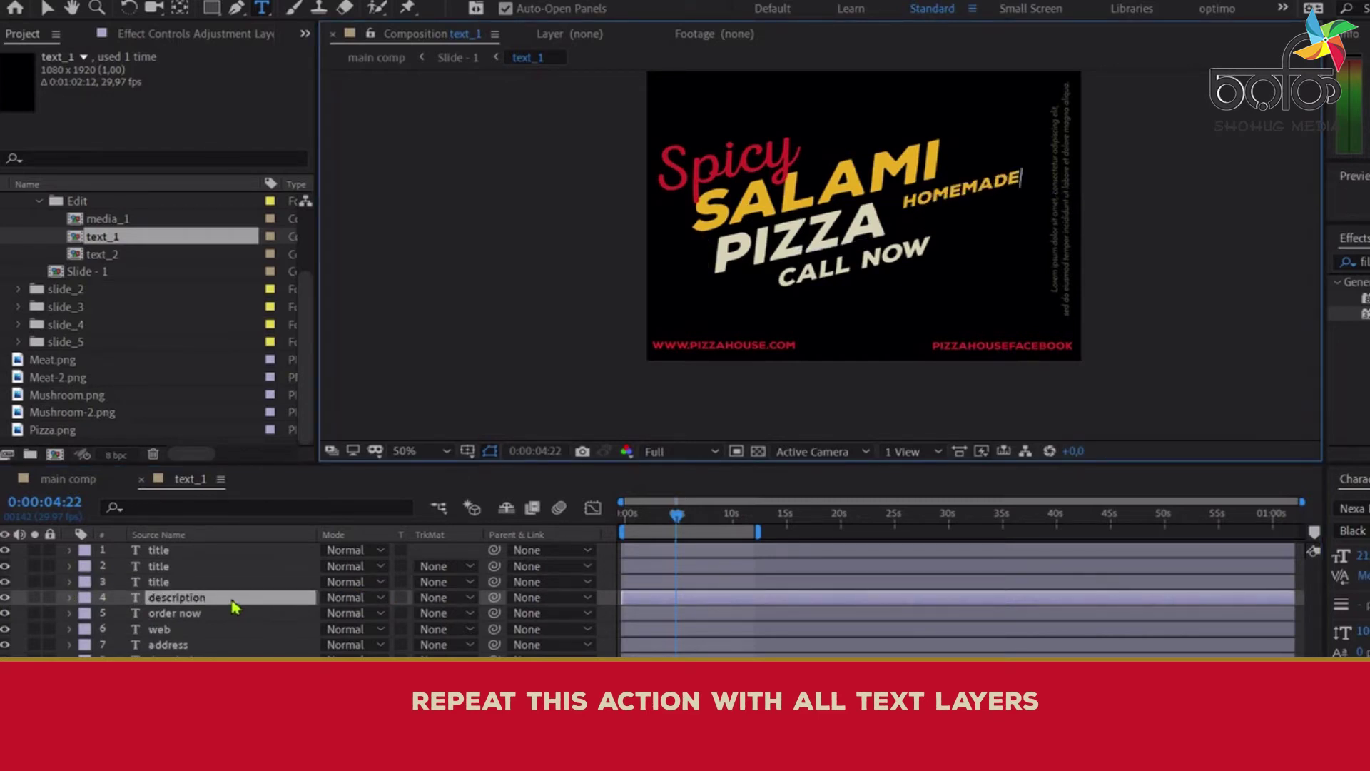
{"action": "type", "text": "P"}
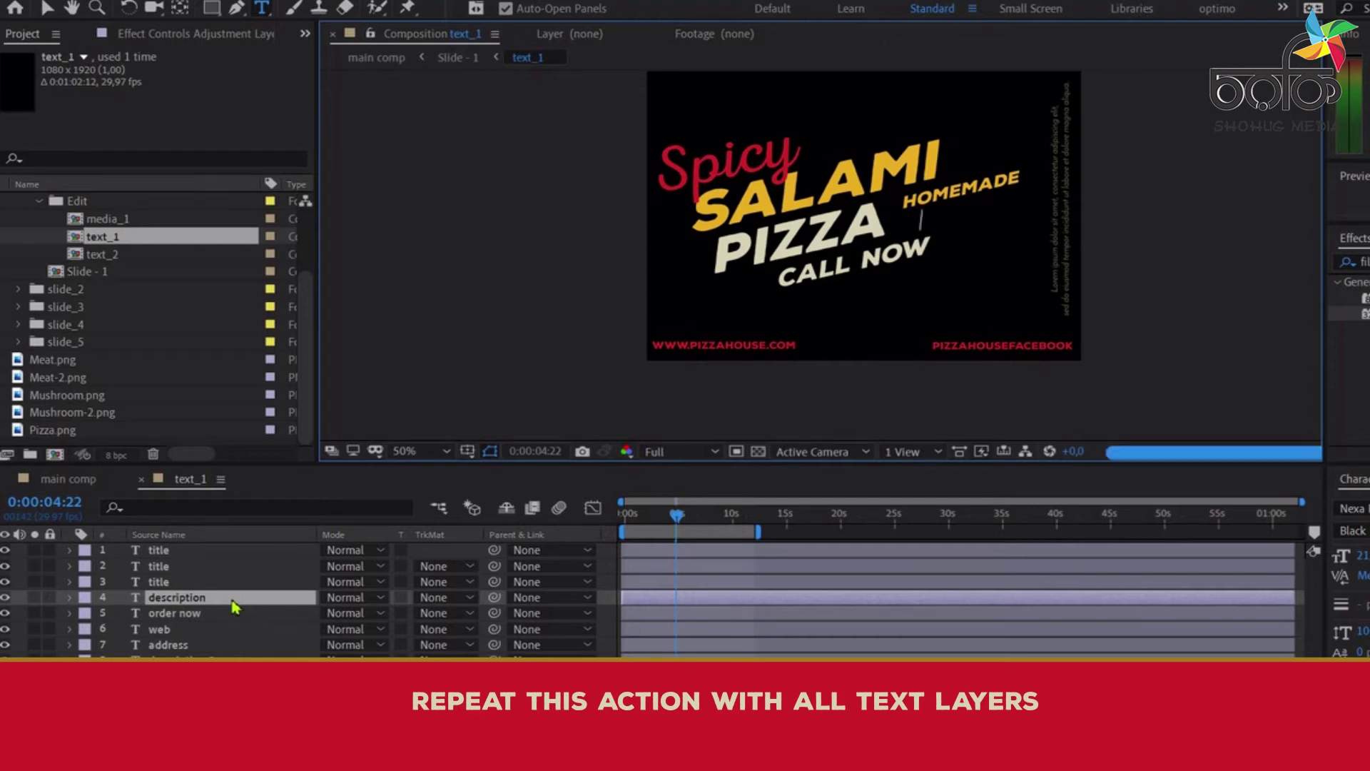
{"action": "type", "text": "IZZA"}
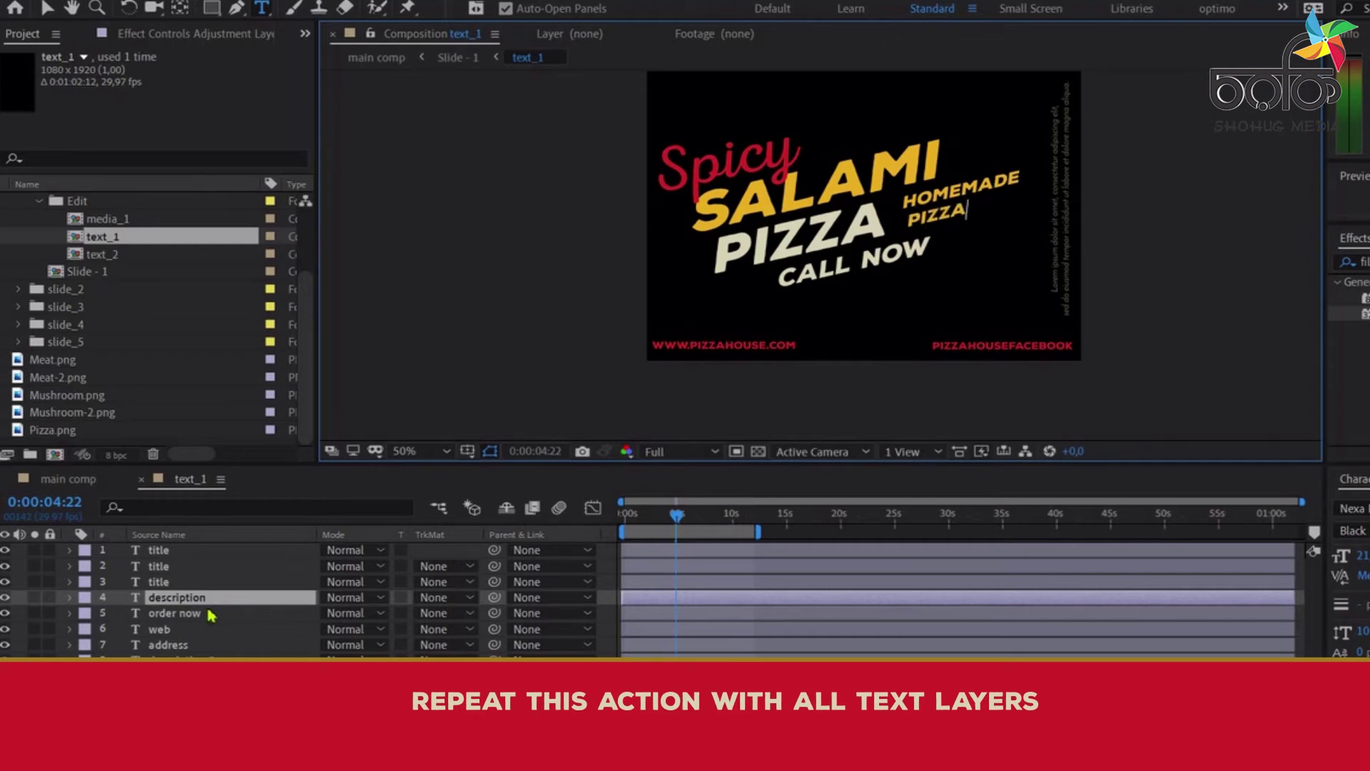
{"action": "left_click", "coordinate": [210, 615]}
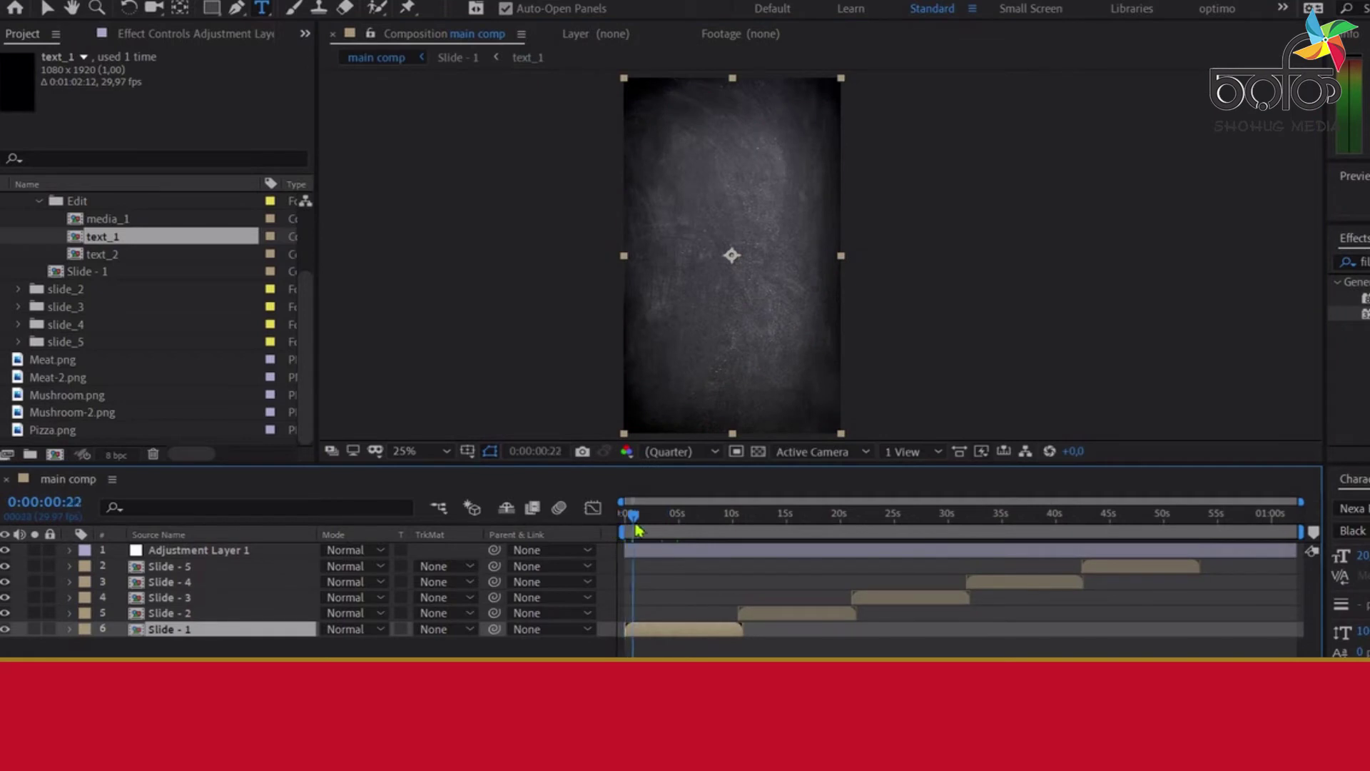
- Open the text_2 price badge comp and change the word JUST to PRICE
{"action": "left_click_drag", "start_coordinate": [645, 531], "coordinate": [692, 530]}
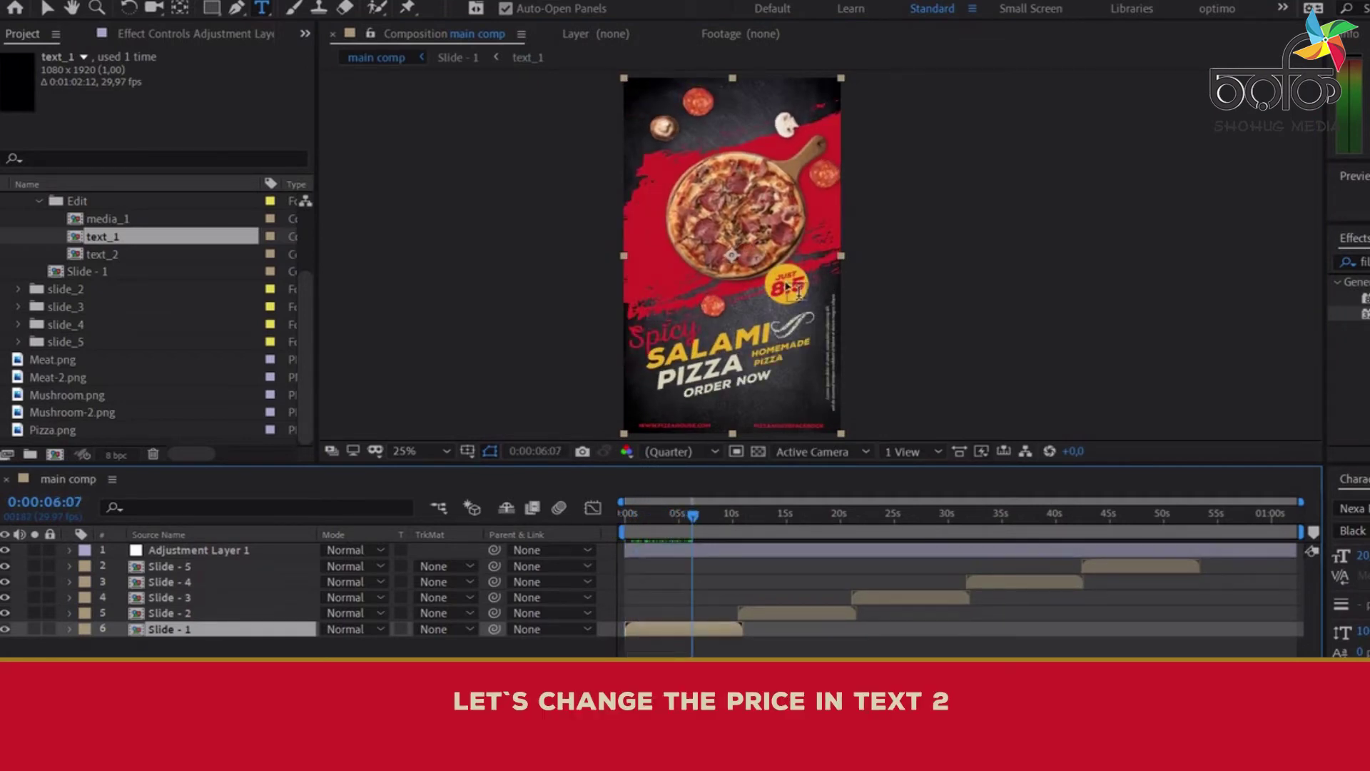
{"action": "double_click", "coordinate": [102, 255]}
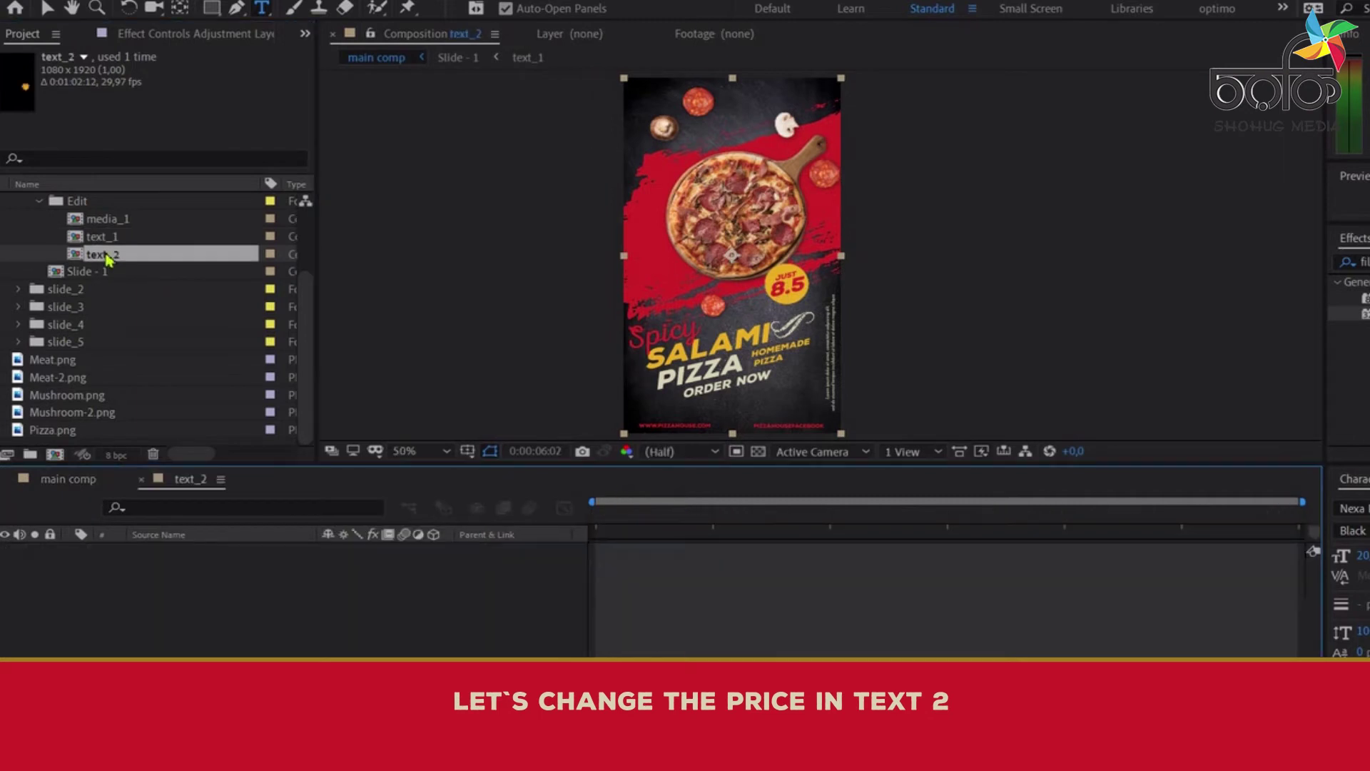
{"action": "left_click", "coordinate": [197, 553]}
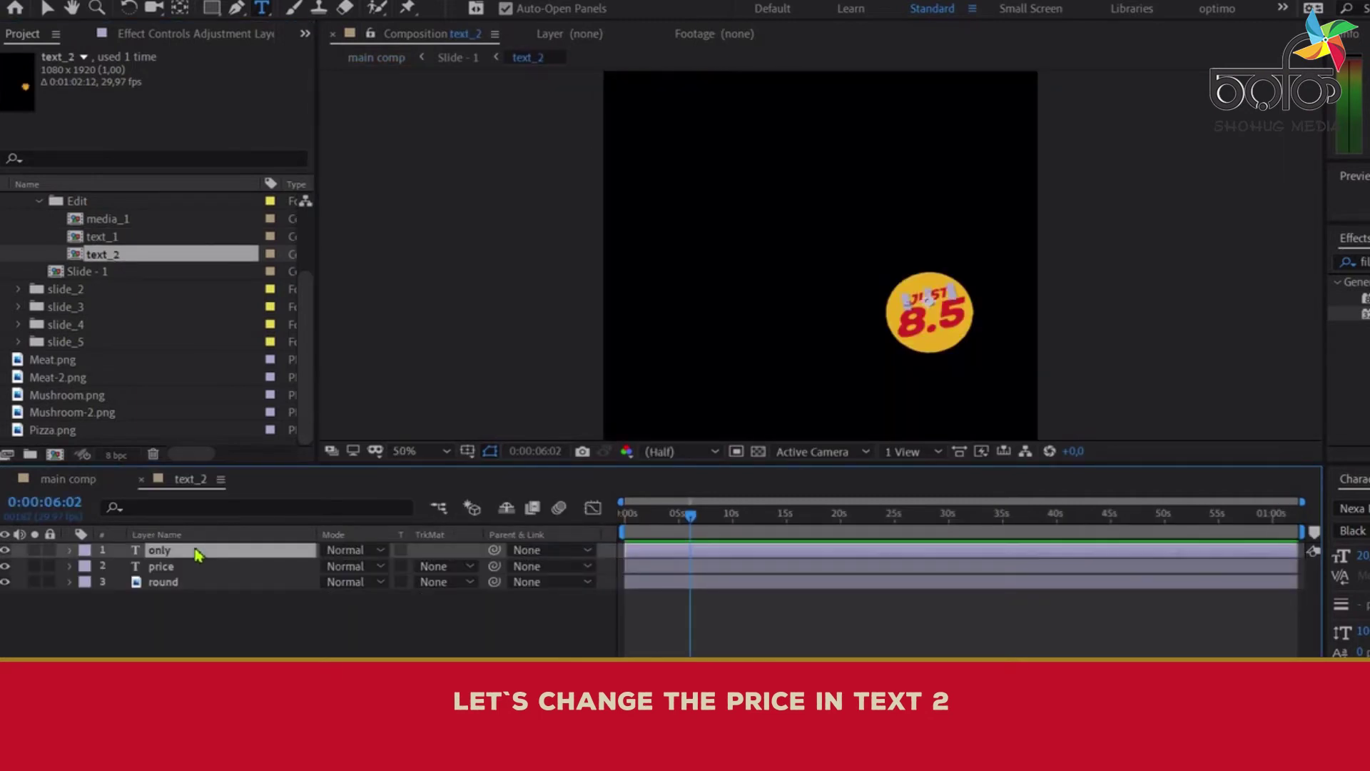
{"action": "type", "text": "PRICE"}
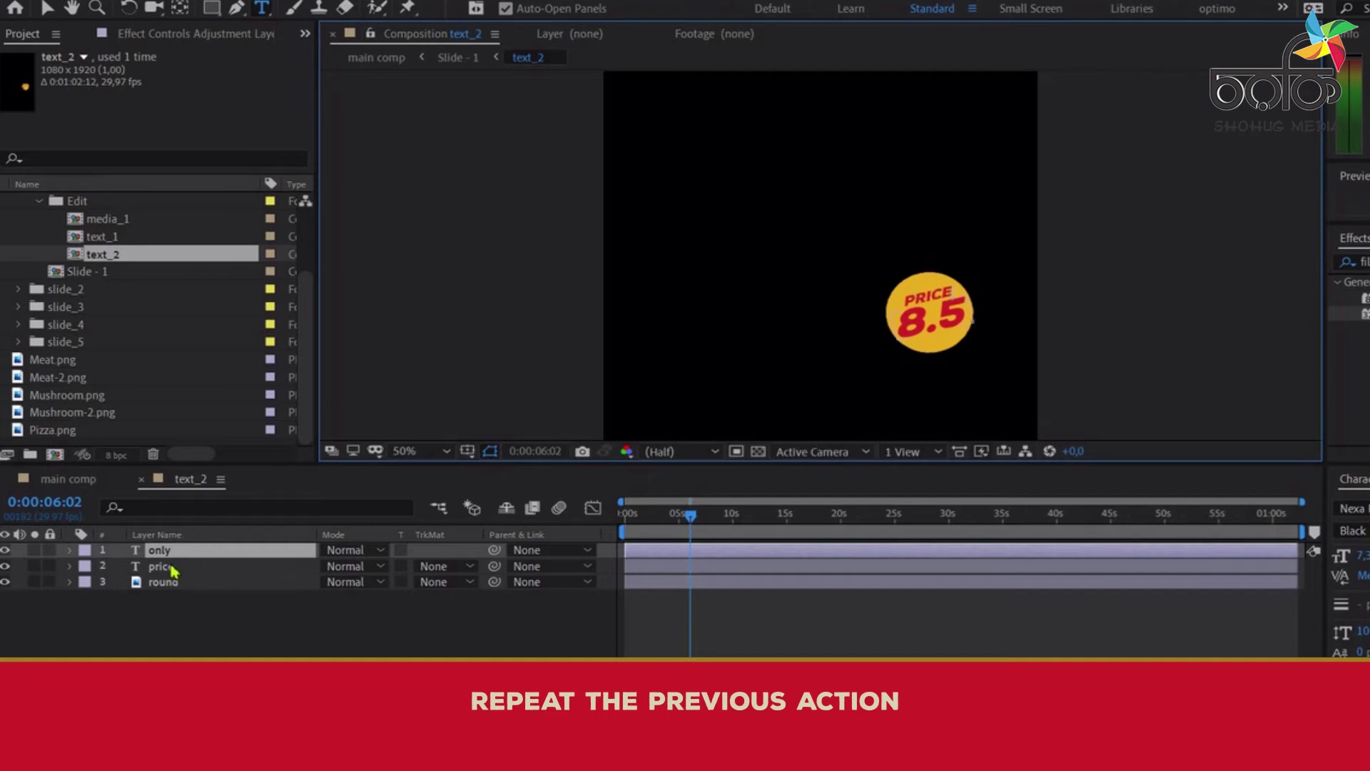
- Change the price's 8 to 9 so it reads 9.5, and return to the main comp
{"action": "left_click", "coordinate": [172, 570]}
{"action": "left_click", "coordinate": [929, 317]}
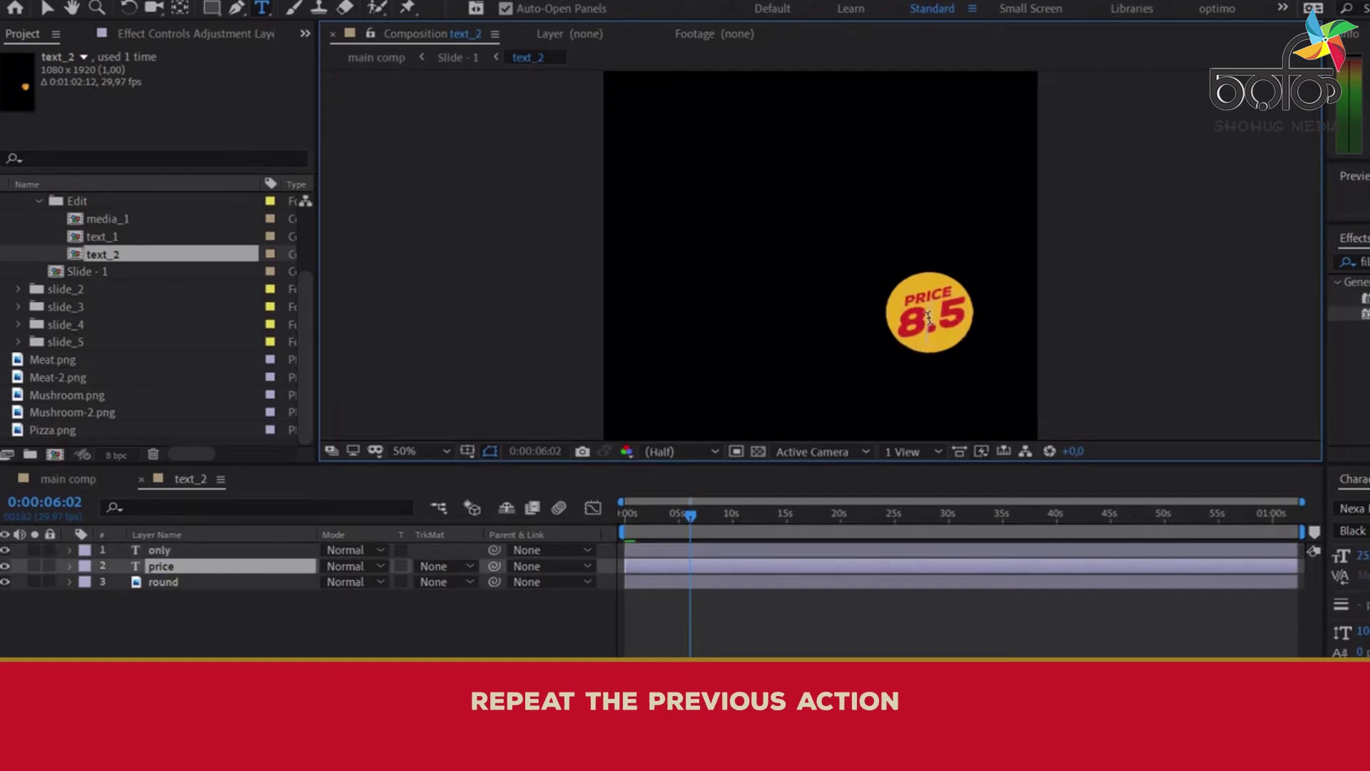
{"action": "key", "text": "BackSpace"}
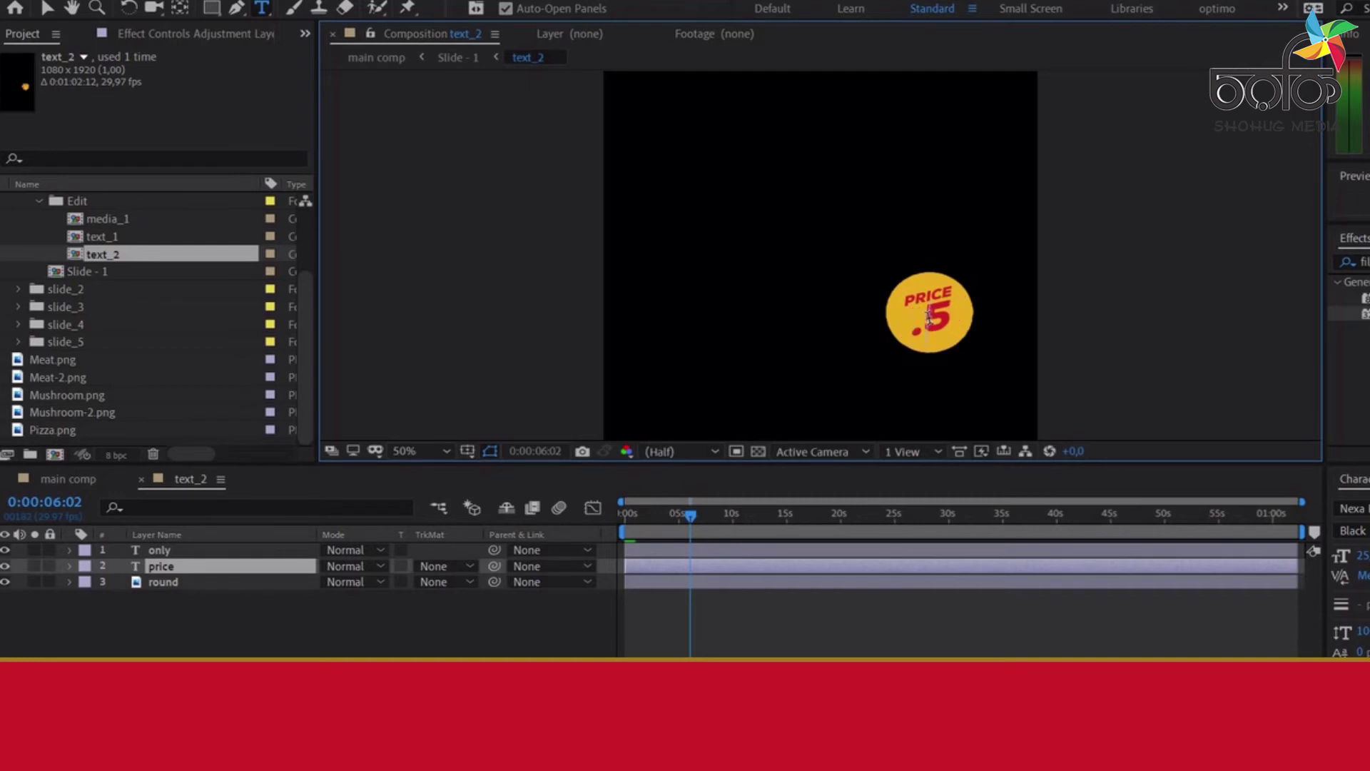
{"action": "type", "text": "9"}
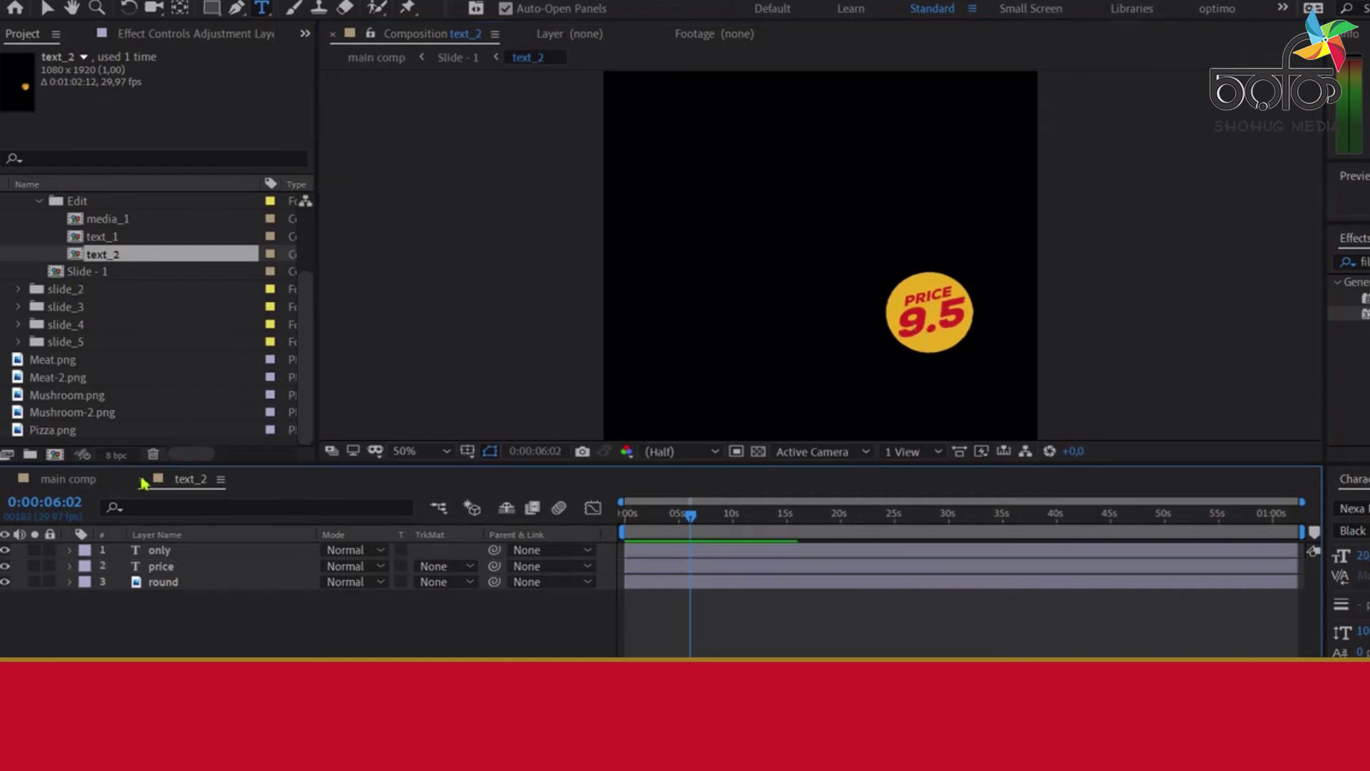
{"action": "left_click", "coordinate": [95, 479]}
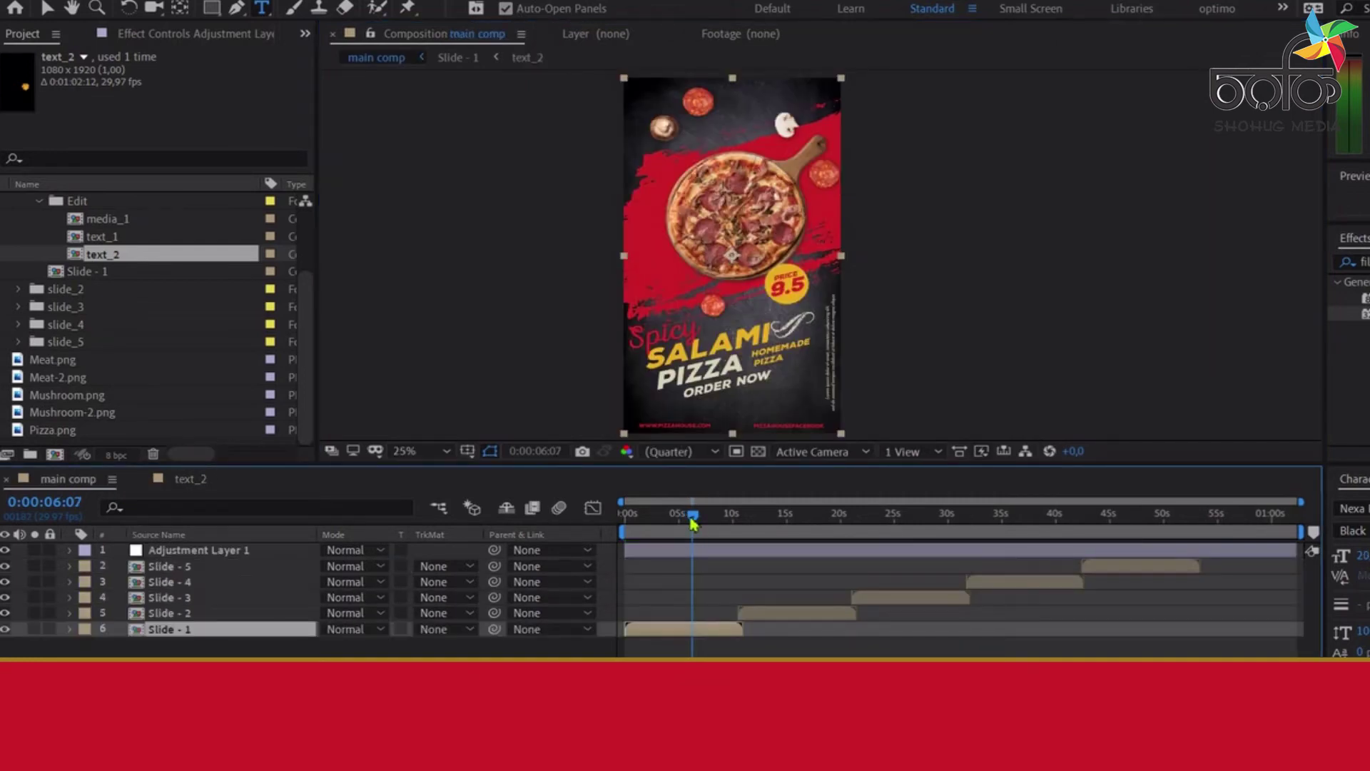
- Select Adjustment Layer 1 and collapse slide 1's Edit and slide folders in the Project panel
{"action": "mouse_move", "coordinate": [692, 516]}
{"action": "left_mouse_down"}
{"action": "mouse_move", "coordinate": [643, 515]}
{"action": "mouse_move", "coordinate": [731, 524]}
{"action": "mouse_move", "coordinate": [646, 529]}
{"action": "mouse_move", "coordinate": [672, 528]}
{"action": "left_mouse_up"}
{"action": "left_click", "coordinate": [166, 553]}
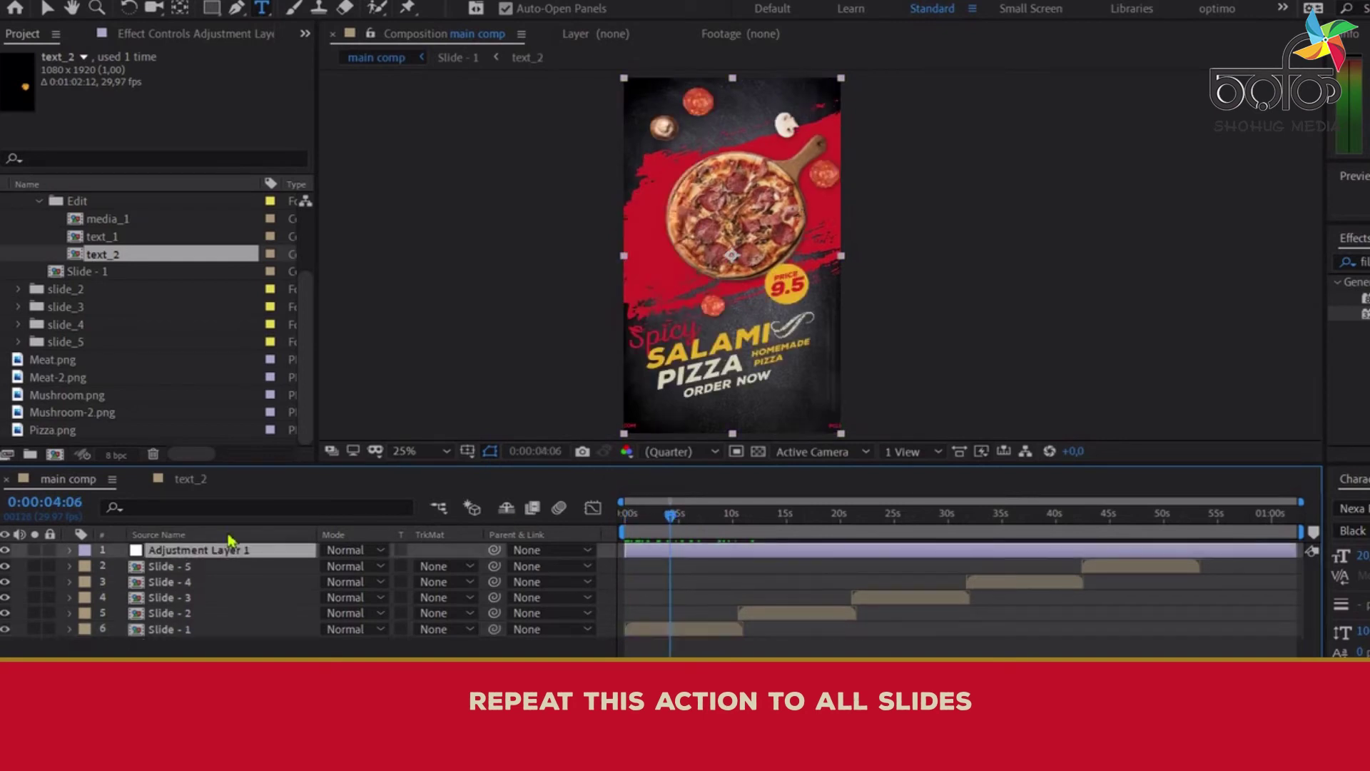
{"action": "scroll", "coordinate": [140, 228], "scroll_direction": "up", "scroll_amount": 2}
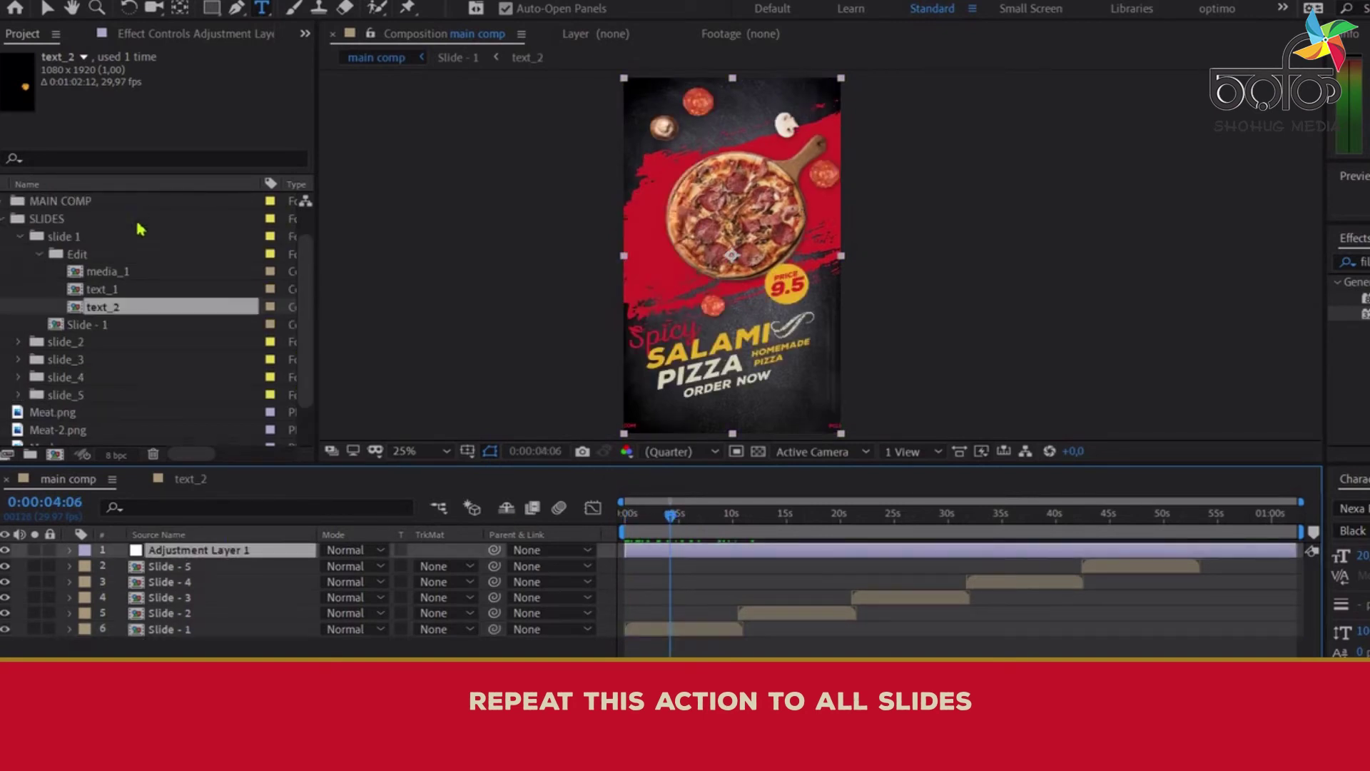
{"action": "left_click", "coordinate": [40, 255]}
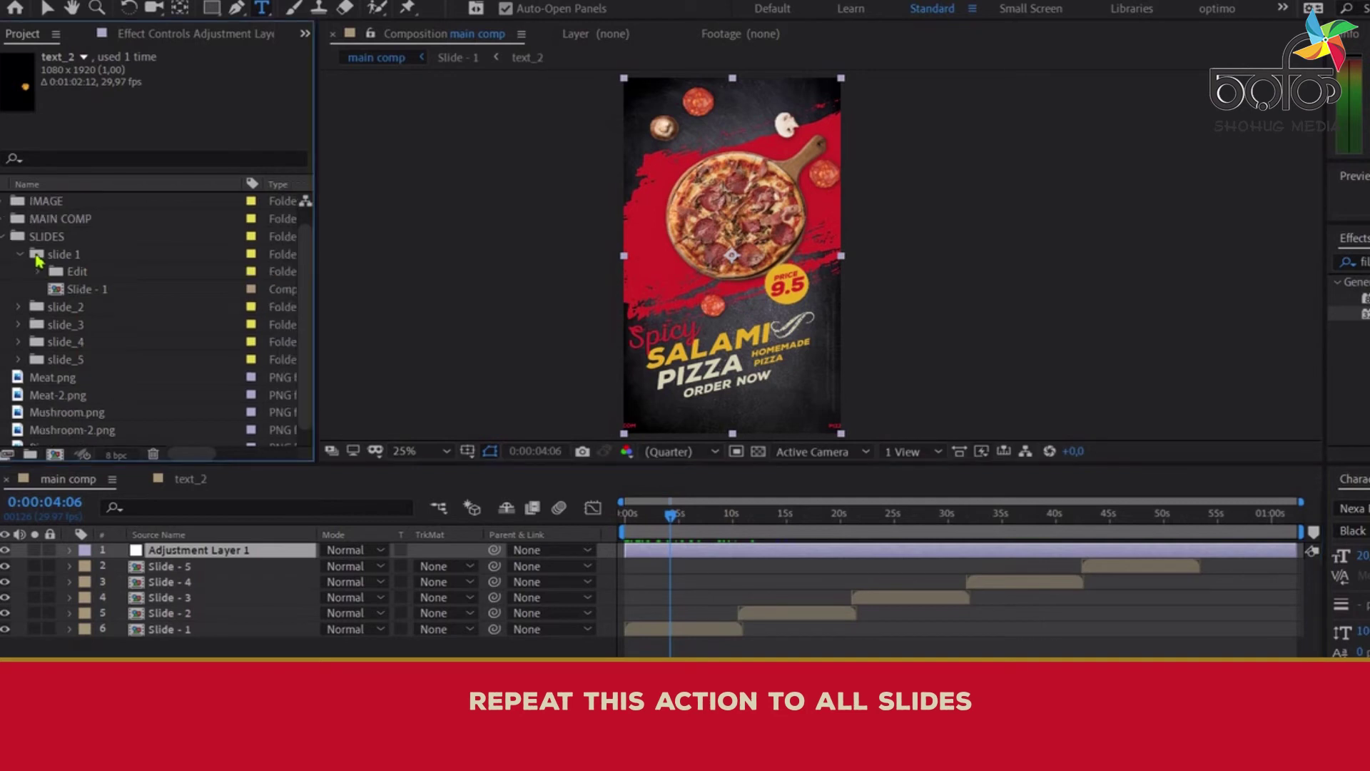
{"action": "left_click", "coordinate": [20, 256]}
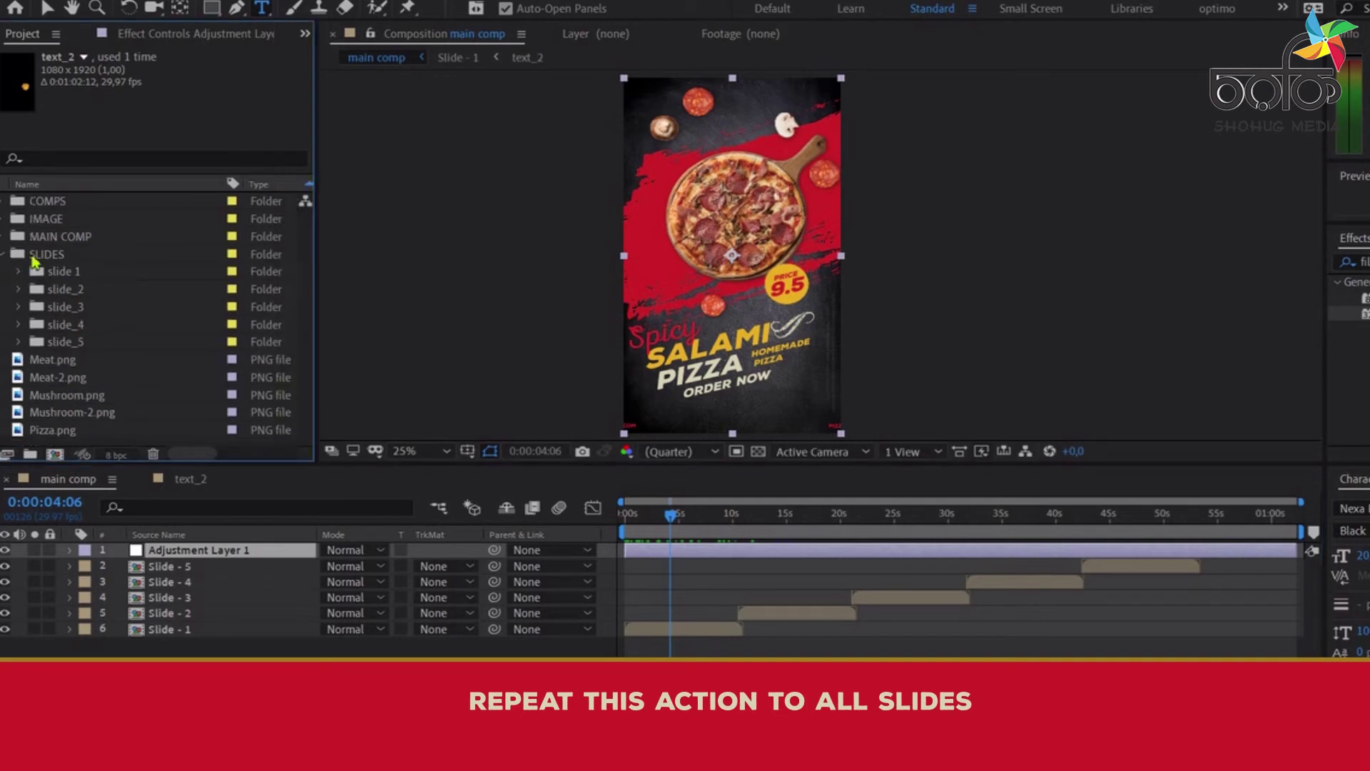
- Jump the preview to slide 2 and browse its media_1, text_1 and text_2 comps
{"action": "left_click", "coordinate": [65, 290]}
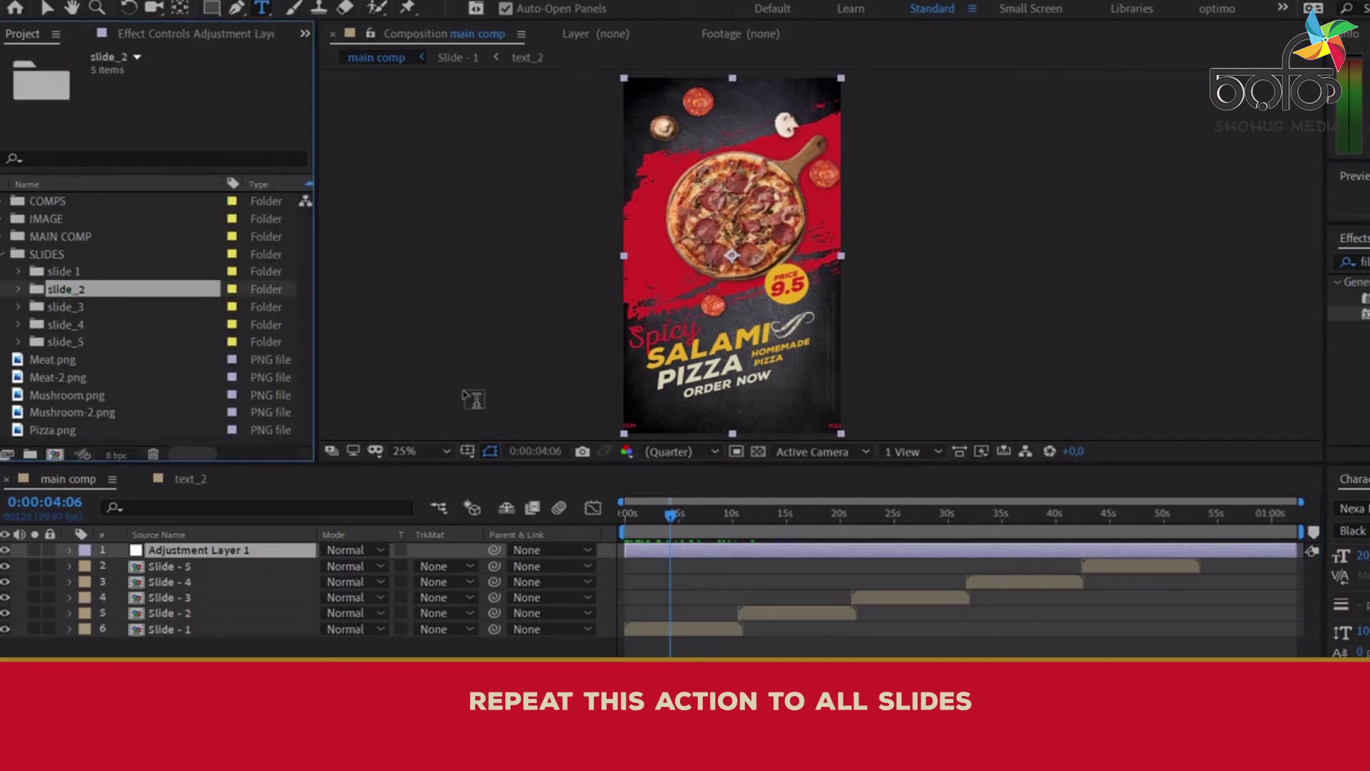
{"action": "left_click", "coordinate": [782, 516]}
{"action": "left_click", "coordinate": [797, 616]}
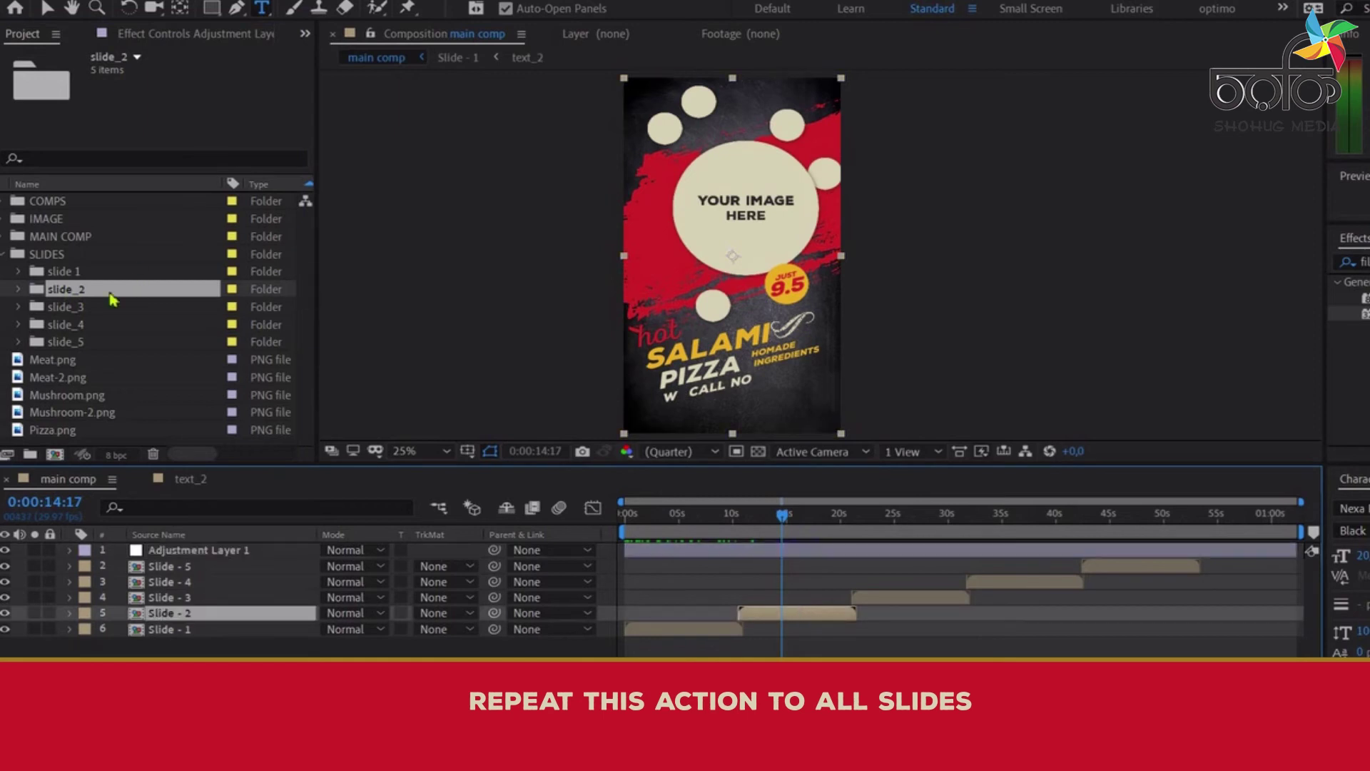
{"action": "left_click", "coordinate": [17, 289]}
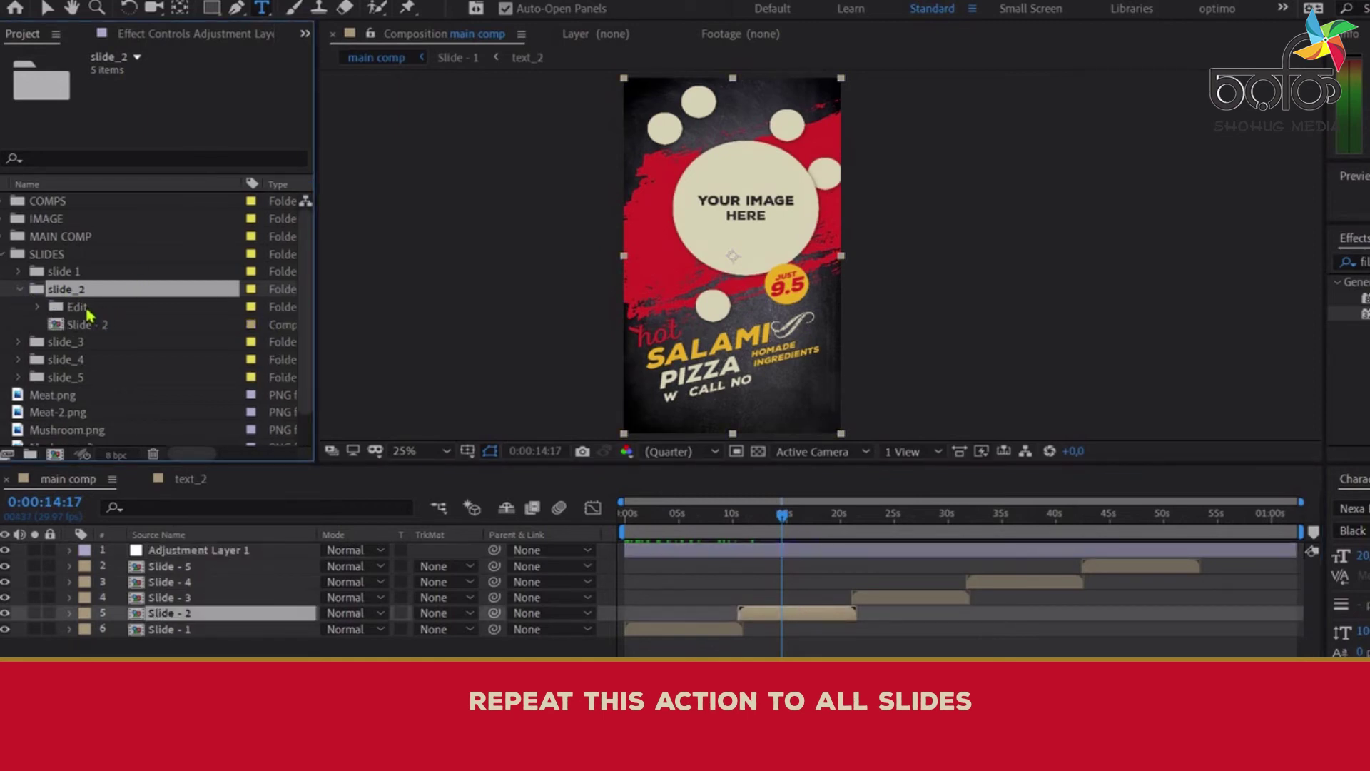
{"action": "left_click", "coordinate": [38, 307]}
{"action": "left_click", "coordinate": [100, 326]}
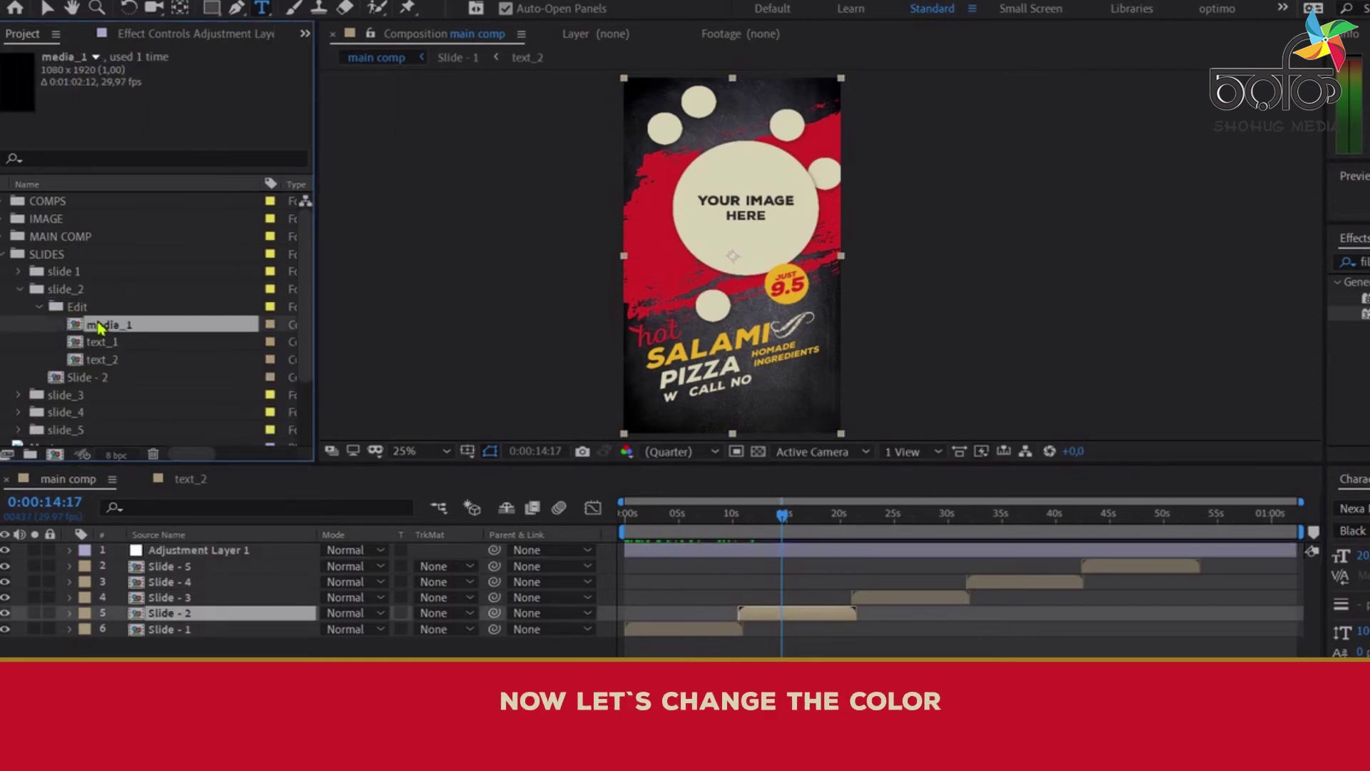
{"action": "left_click", "coordinate": [107, 343]}
{"action": "left_click", "coordinate": [123, 360]}
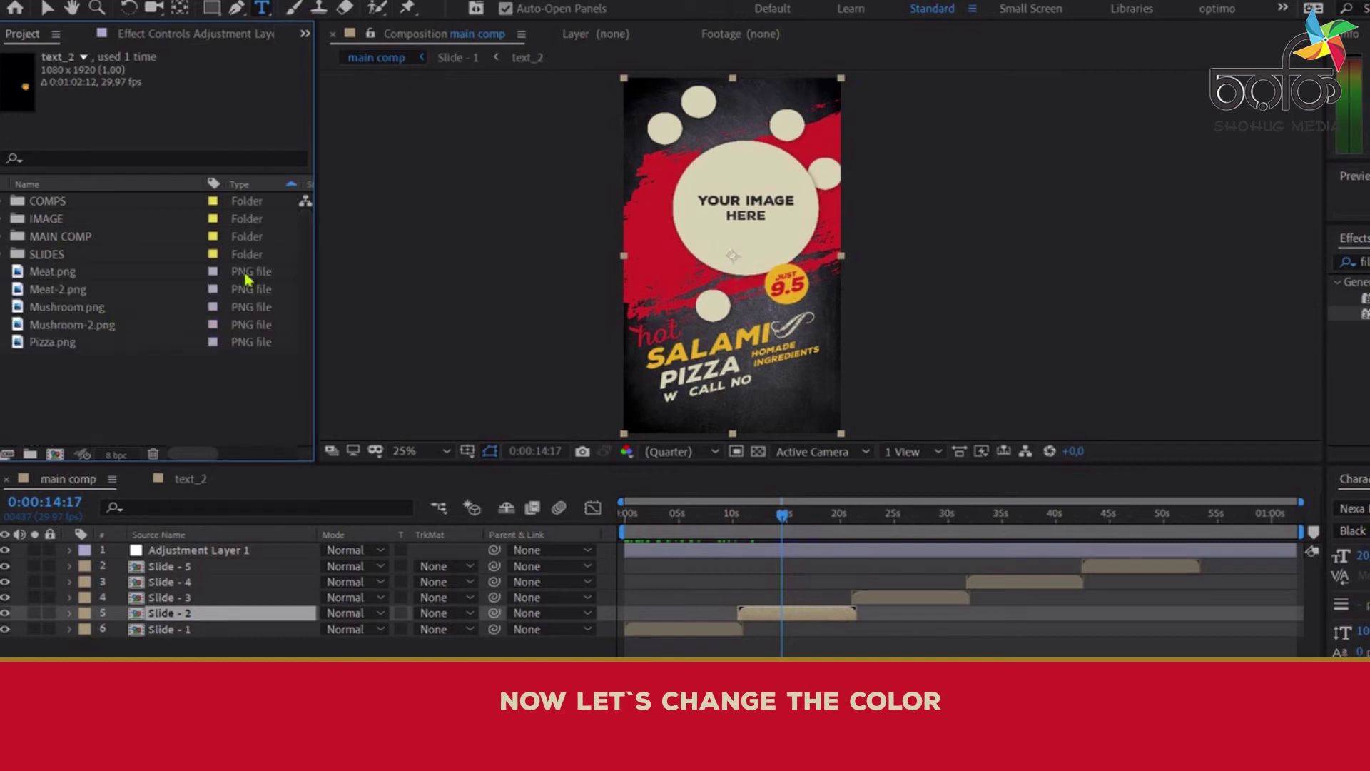
- In Adjustment Layer 1's Effect Controls, set the text_1 colour to white
{"action": "left_click", "coordinate": [643, 525]}
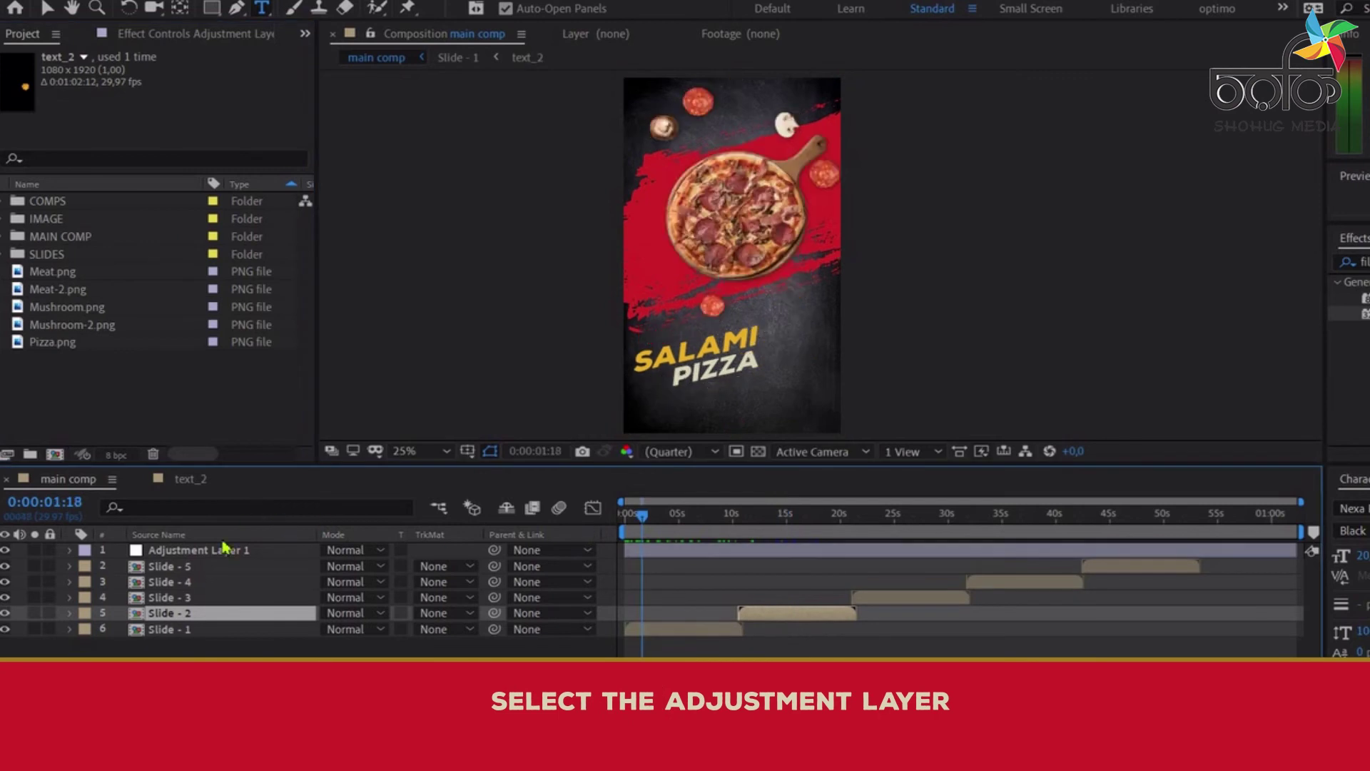
{"action": "left_click", "coordinate": [230, 550]}
{"action": "left_click", "coordinate": [695, 519]}
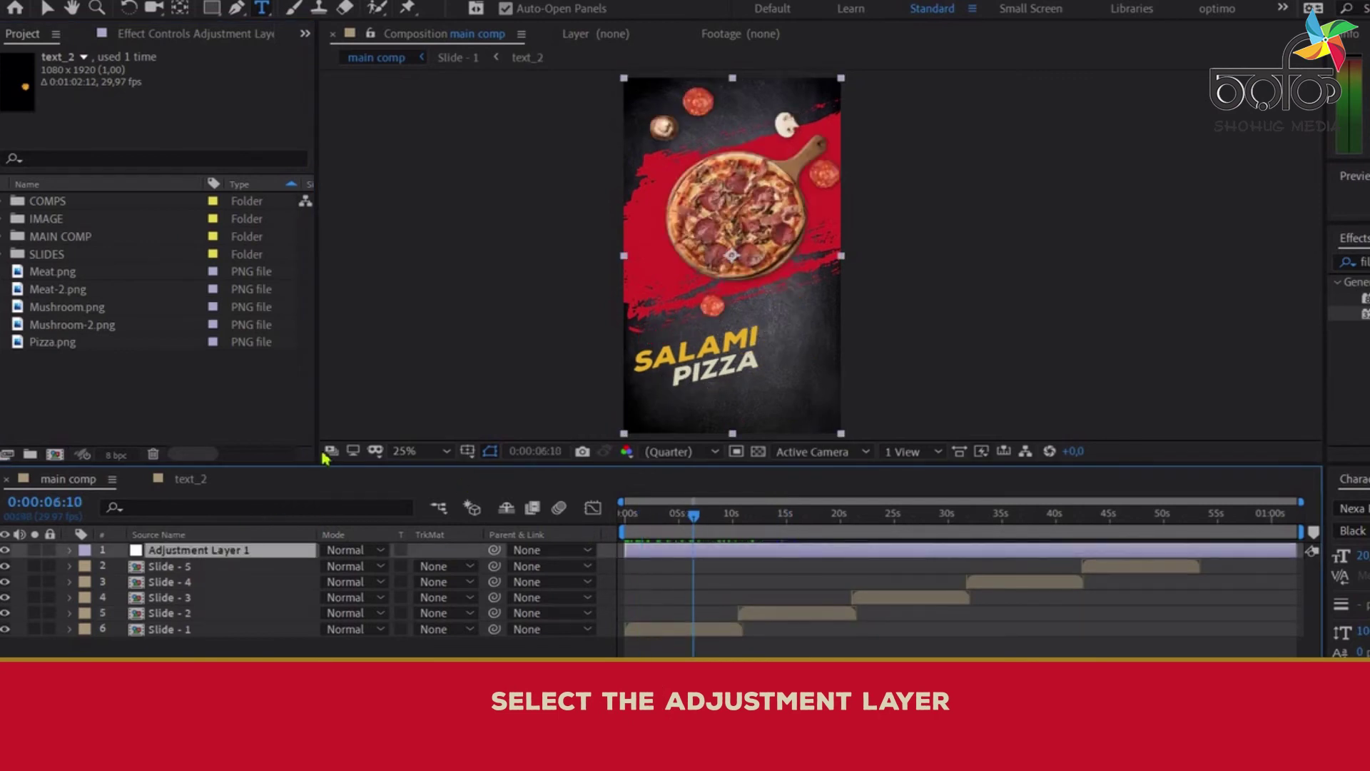
{"action": "left_click", "coordinate": [177, 35]}
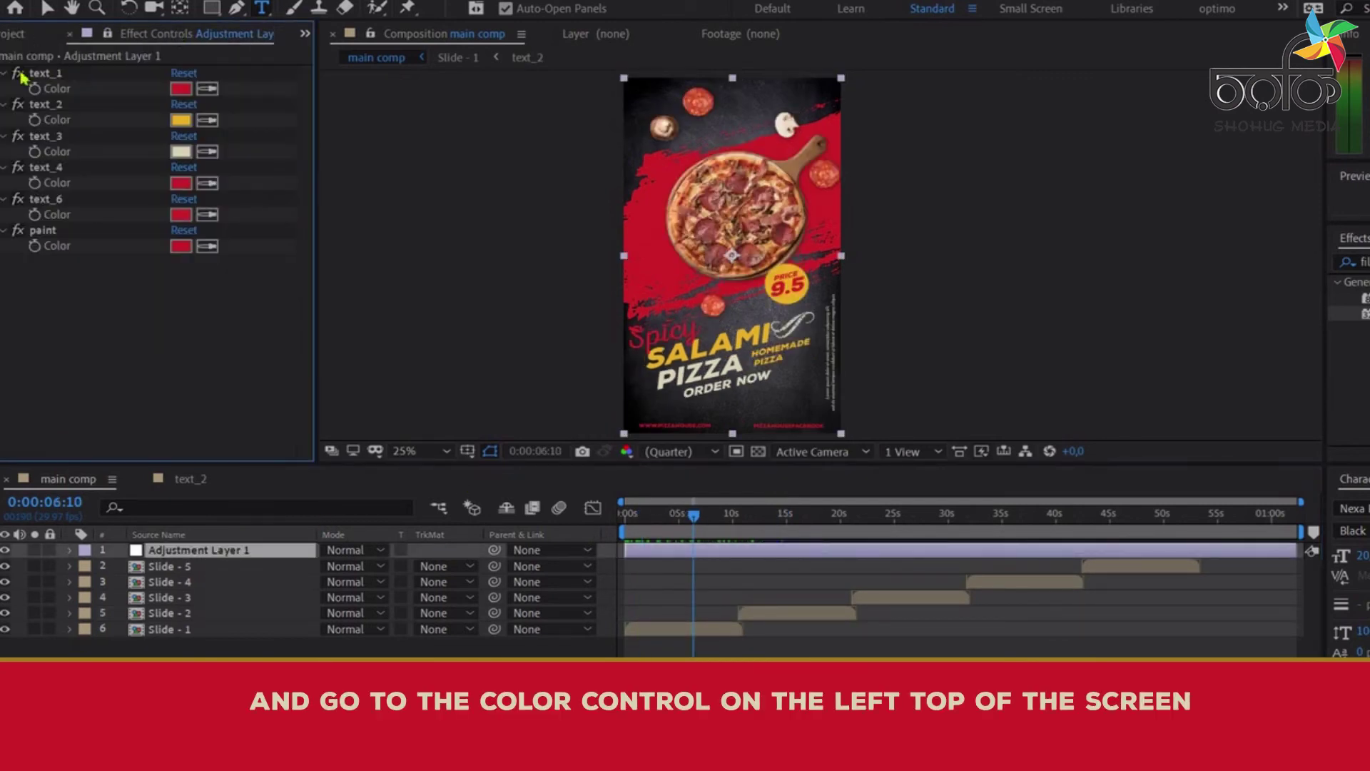
{"action": "left_click", "coordinate": [44, 78]}
{"action": "left_click", "coordinate": [181, 90]}
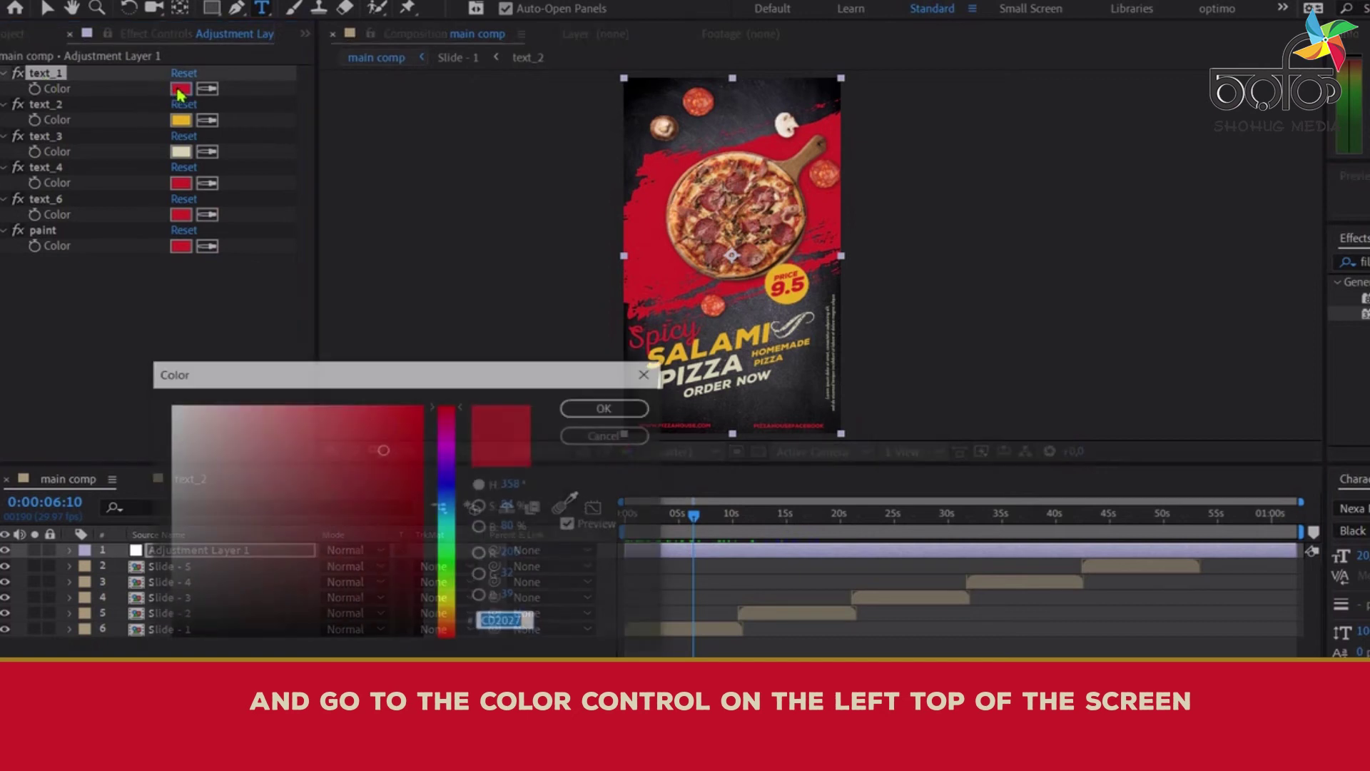
{"action": "left_click_drag", "start_coordinate": [271, 376], "coordinate": [204, 363]}
{"action": "mouse_move", "coordinate": [159, 419]}
{"action": "left_mouse_down"}
{"action": "mouse_move", "coordinate": [126, 503]}
{"action": "mouse_move", "coordinate": [314, 434]}
{"action": "mouse_move", "coordinate": [102, 392]}
{"action": "left_mouse_up"}
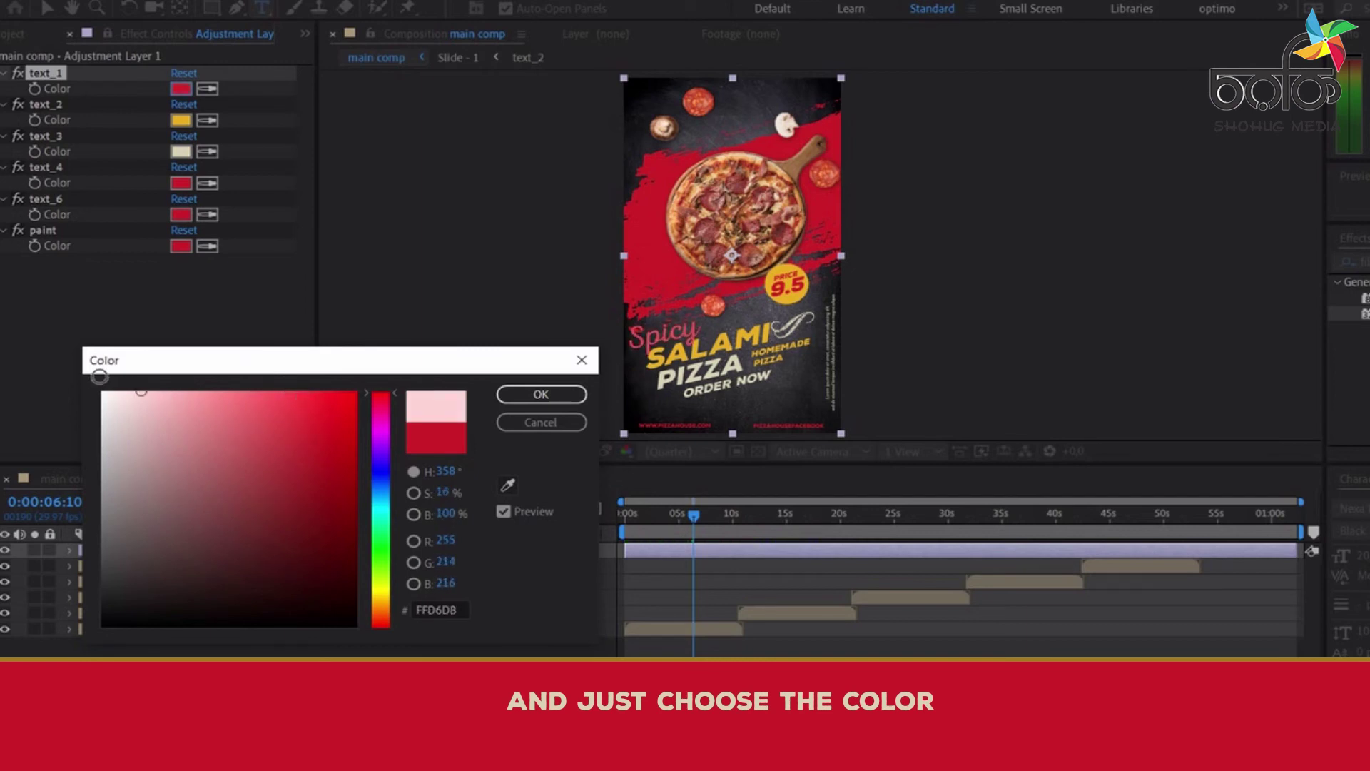
{"action": "left_click", "coordinate": [544, 396]}
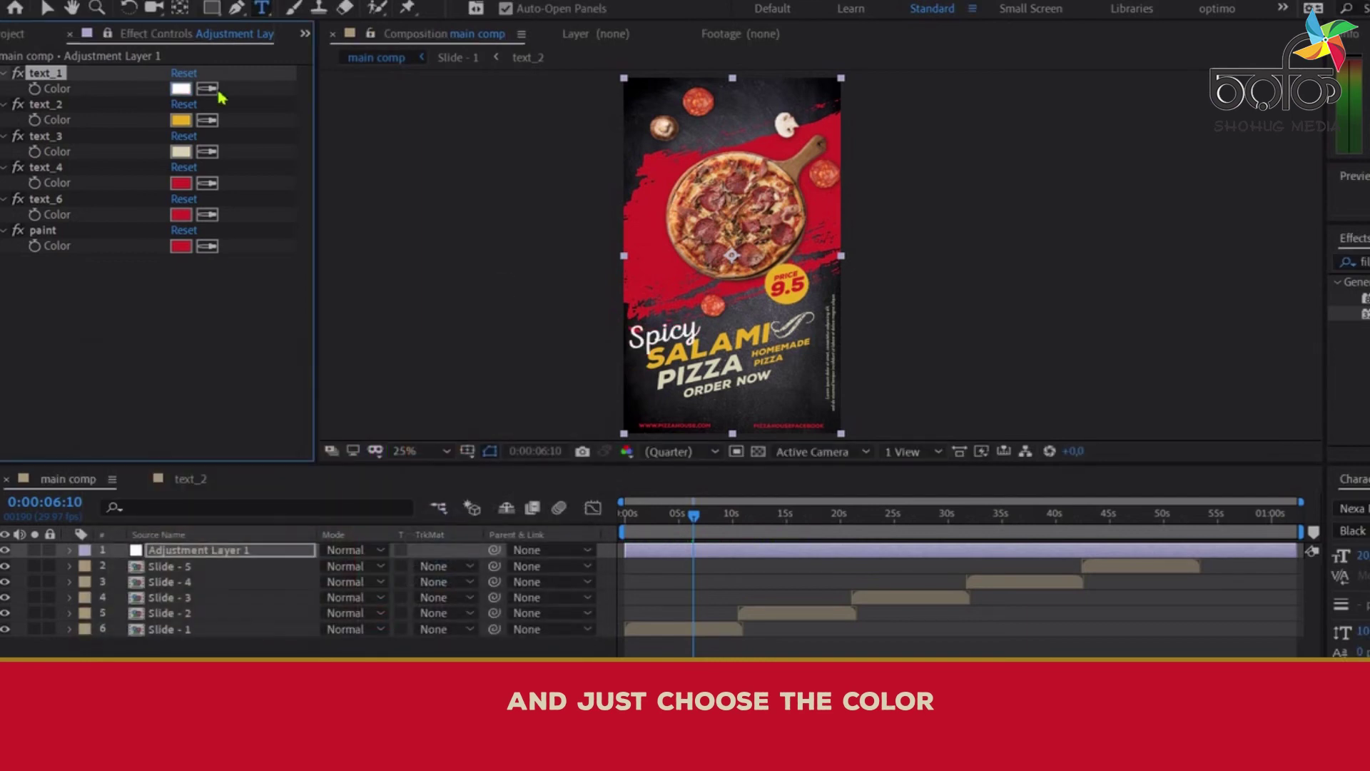
- Keep text_2's original orange-yellow after trying other colours, and set text_3 to bright yellow F1C800
{"action": "left_click", "coordinate": [184, 122]}
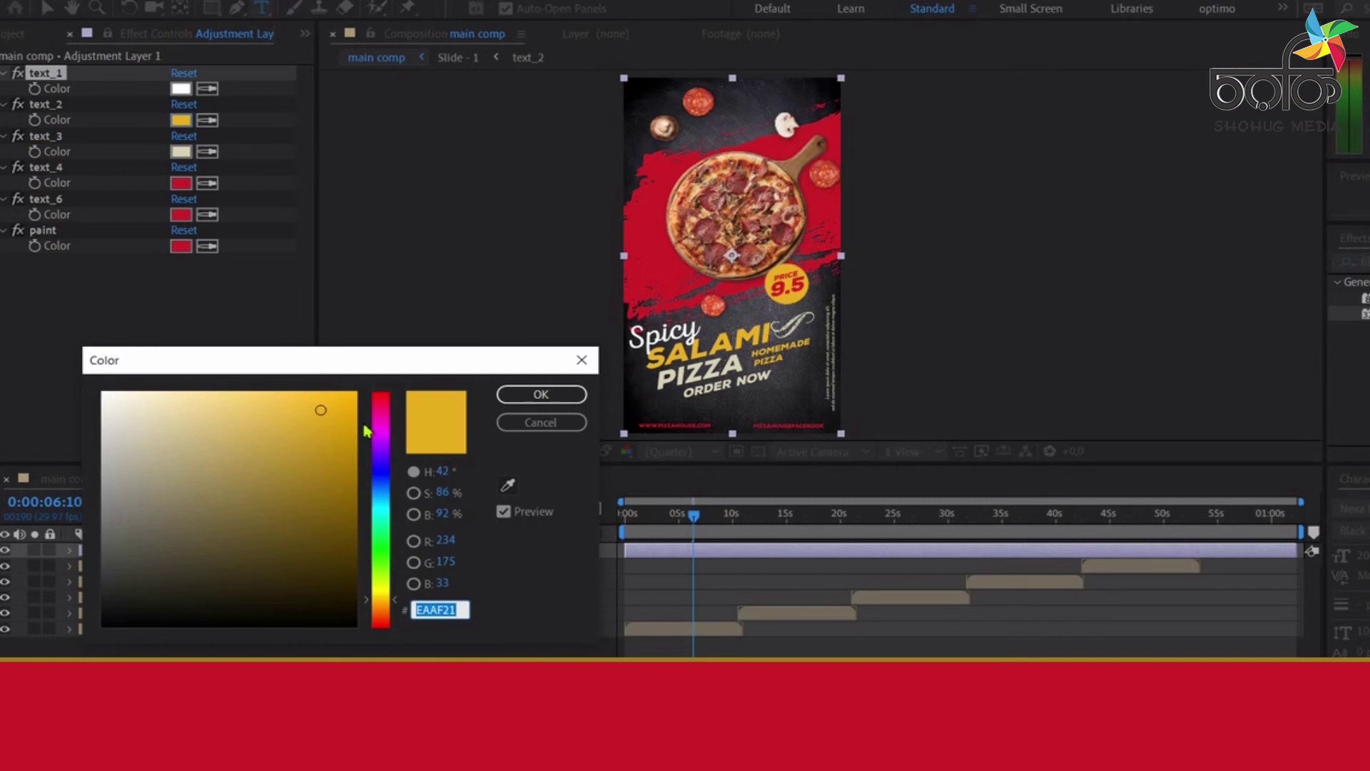
{"action": "left_click", "coordinate": [384, 413]}
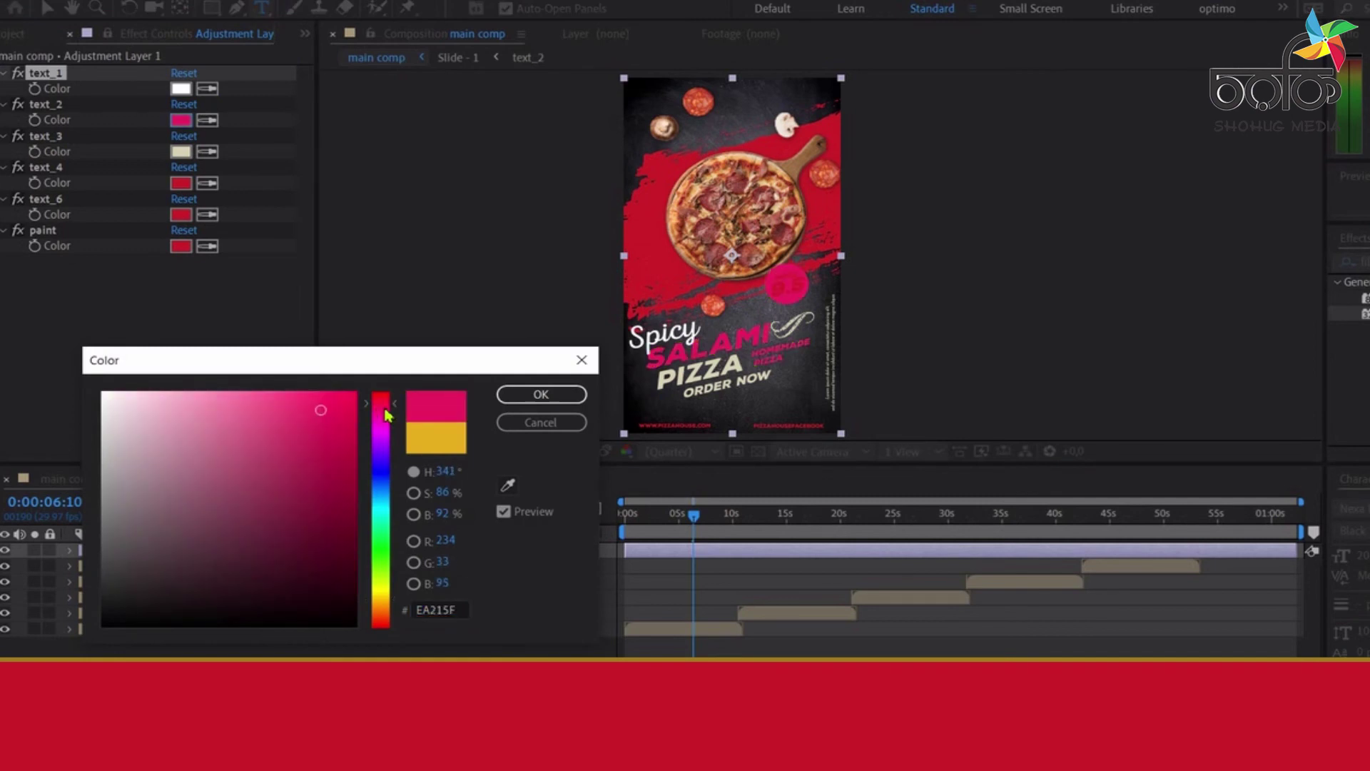
{"action": "left_click_drag", "start_coordinate": [383, 417], "coordinate": [364, 386]}
{"action": "mouse_move", "coordinate": [279, 435]}
{"action": "left_mouse_down"}
{"action": "mouse_move", "coordinate": [117, 427]}
{"action": "mouse_move", "coordinate": [417, 352]}
{"action": "mouse_move", "coordinate": [159, 376]}
{"action": "mouse_move", "coordinate": [163, 392]}
{"action": "mouse_move", "coordinate": [369, 375]}
{"action": "left_mouse_up"}
{"action": "left_click", "coordinate": [380, 590]}
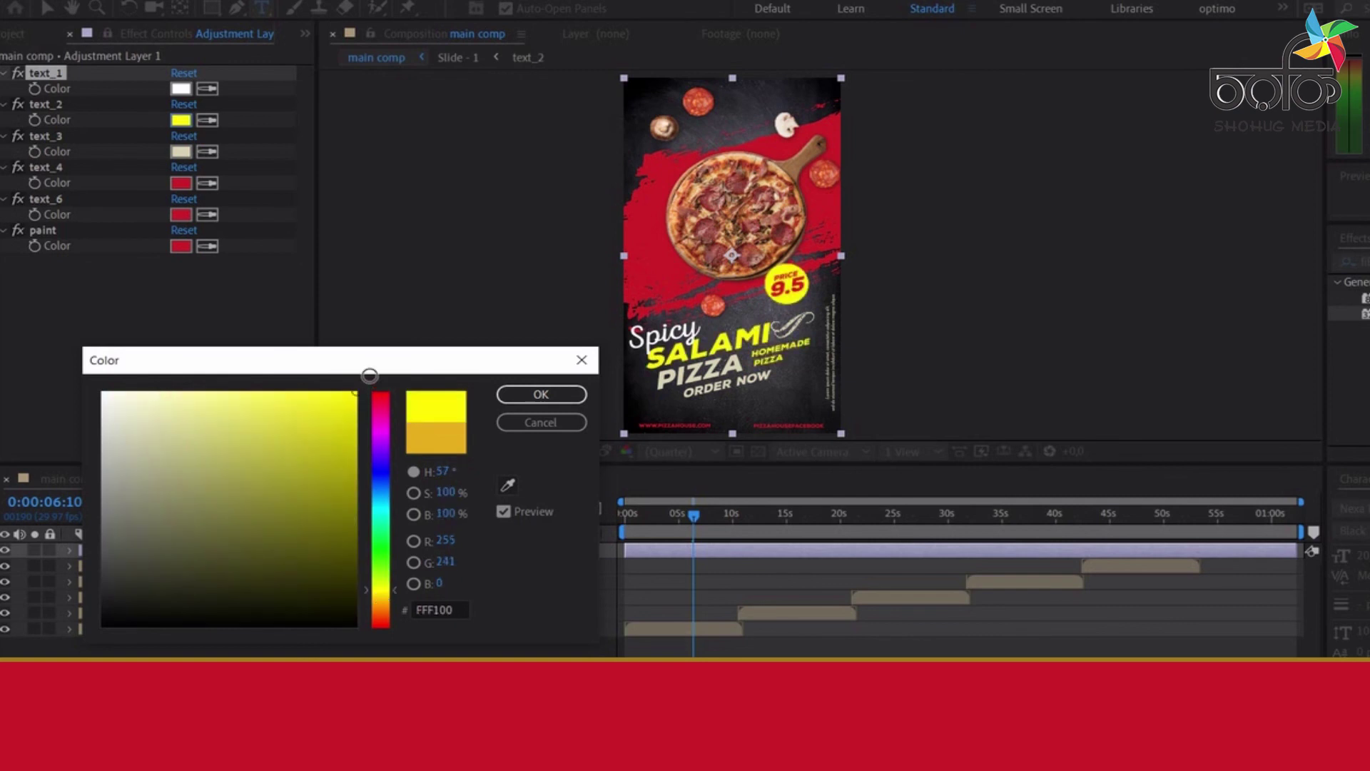
{"action": "left_click", "coordinate": [508, 485]}
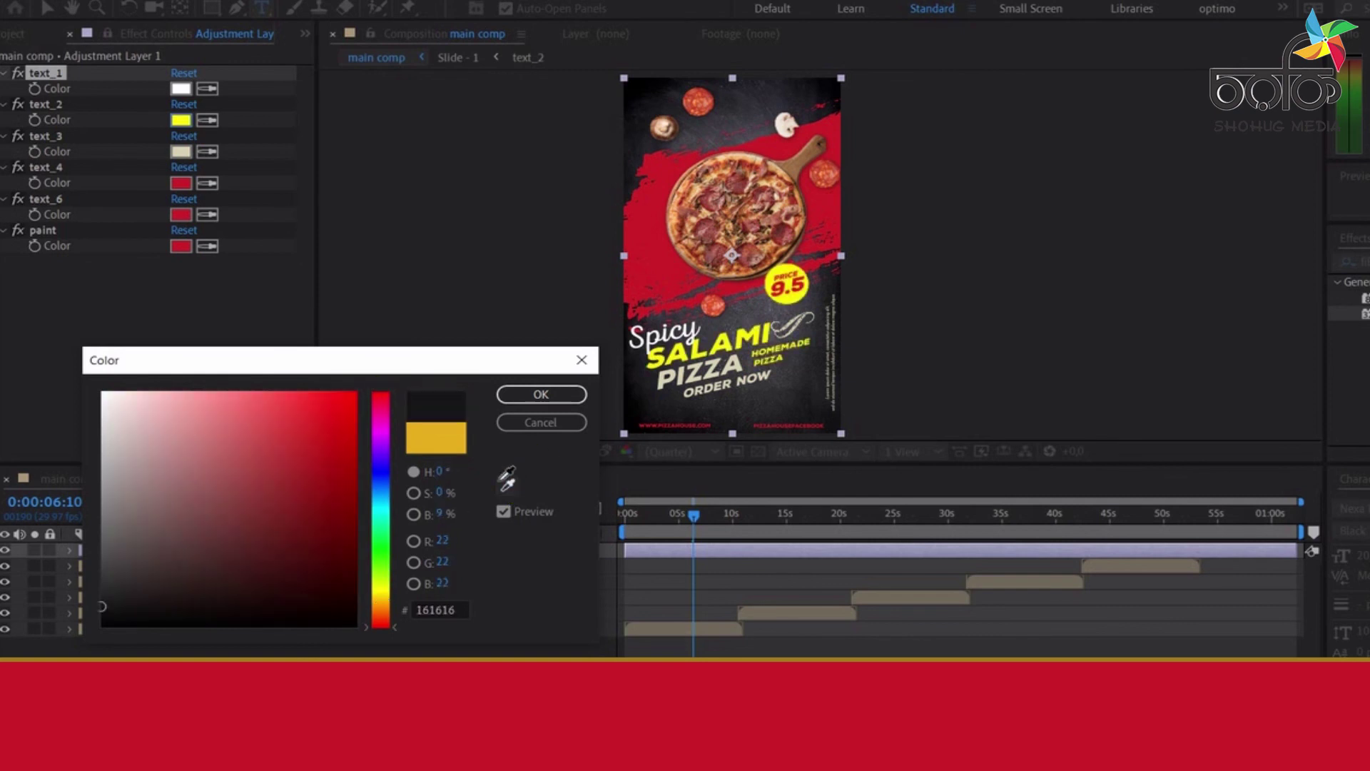
{"action": "left_click", "coordinate": [436, 437]}
{"action": "left_click", "coordinate": [580, 397]}
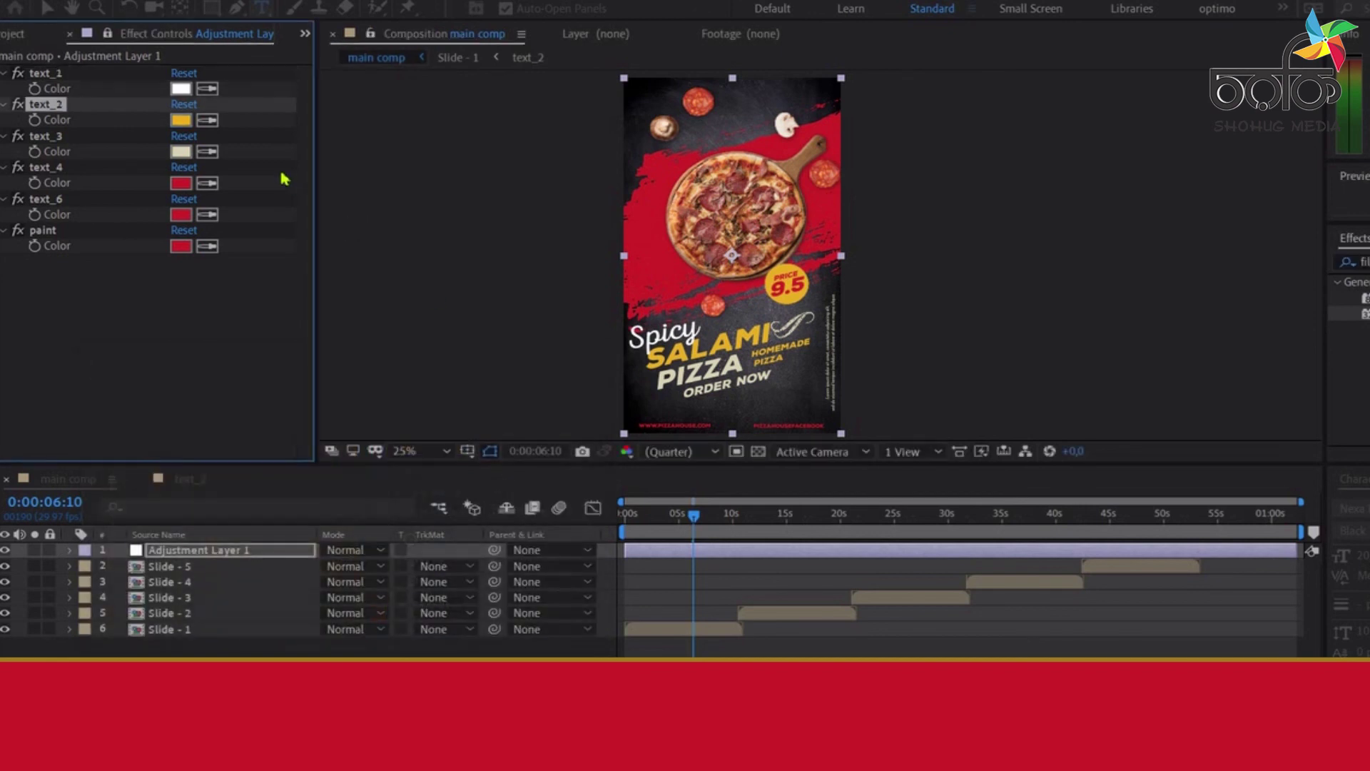
{"action": "left_click", "coordinate": [181, 151]}
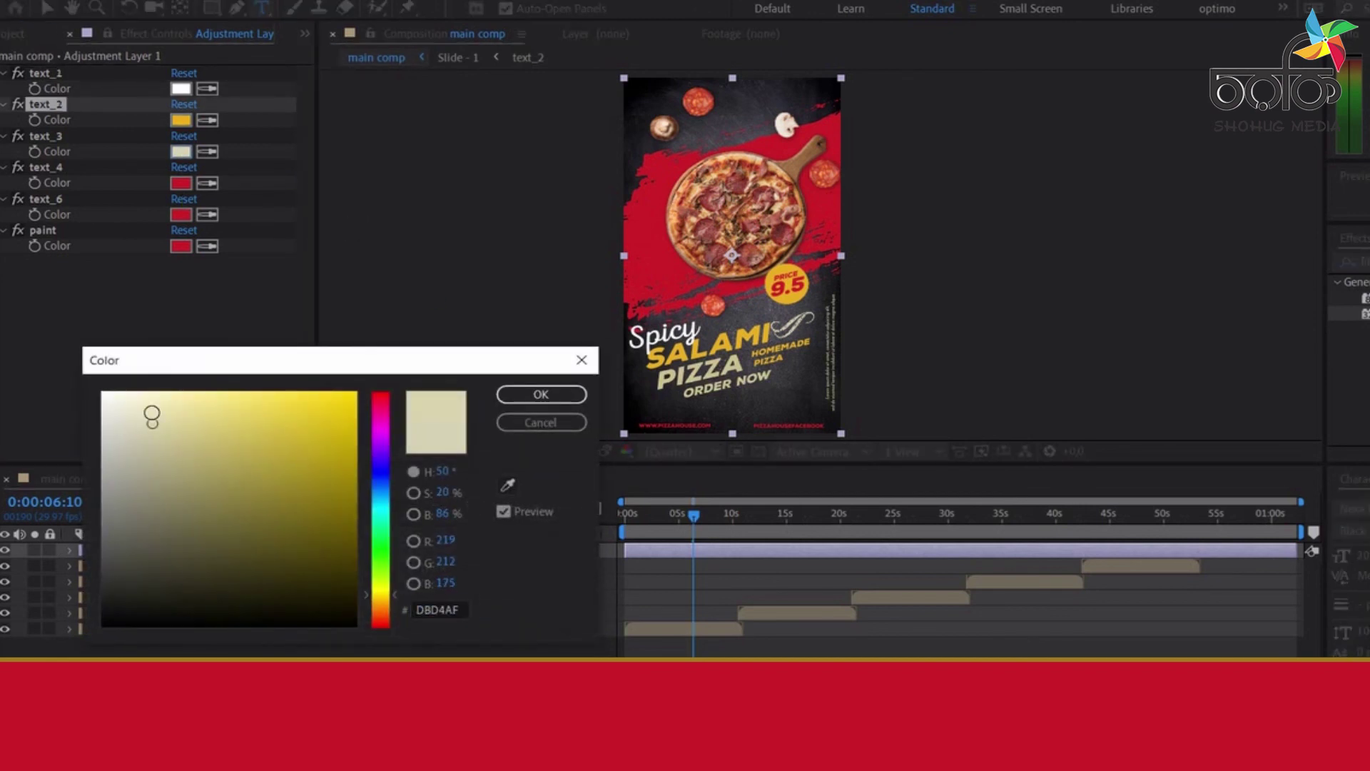
{"action": "left_click_drag", "start_coordinate": [153, 412], "coordinate": [379, 394]}
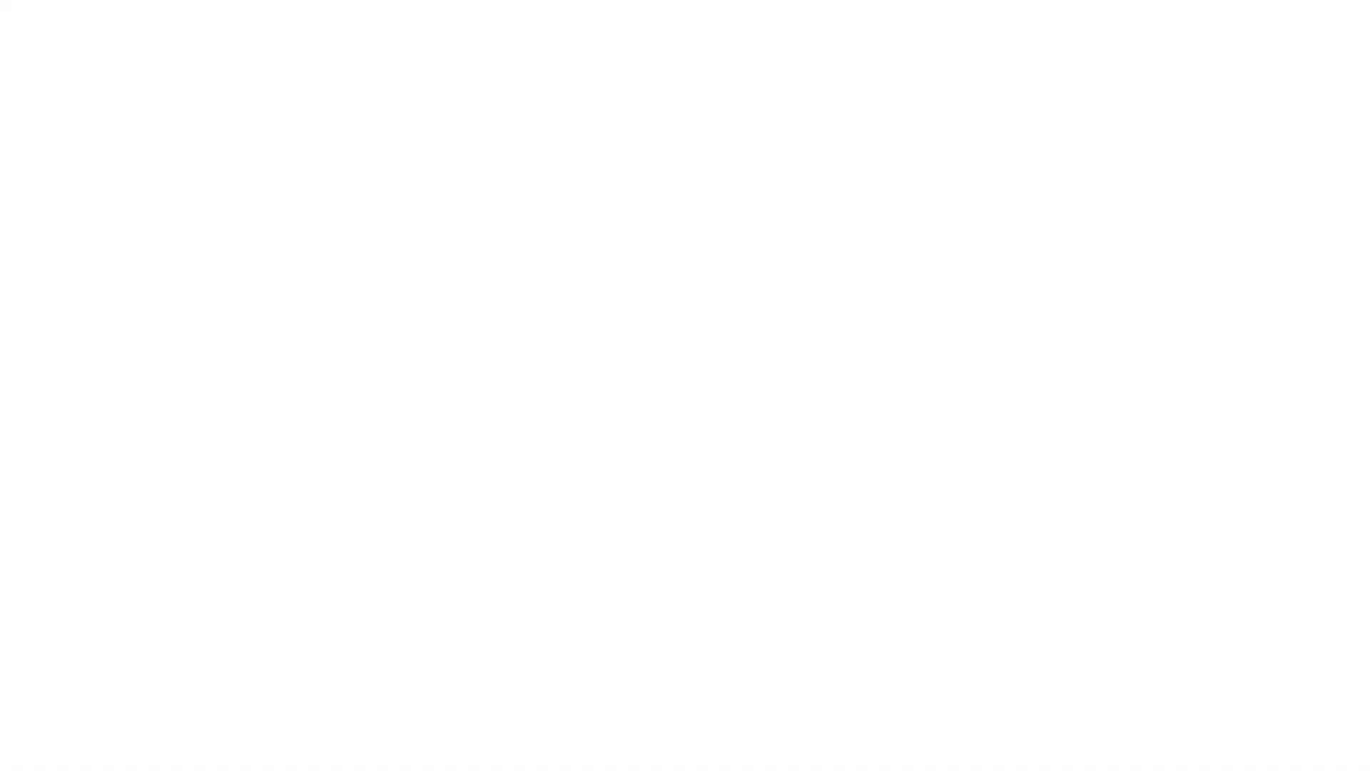